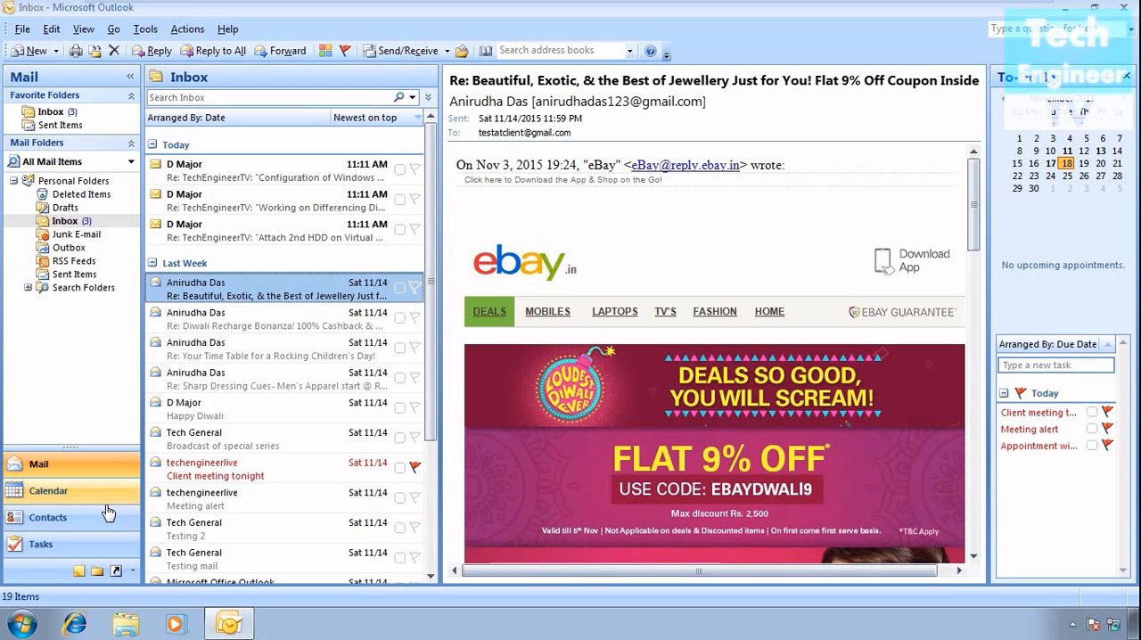
- Start an export to a file and choose Personal Folder File (.pst) as the file type
click(27, 32)
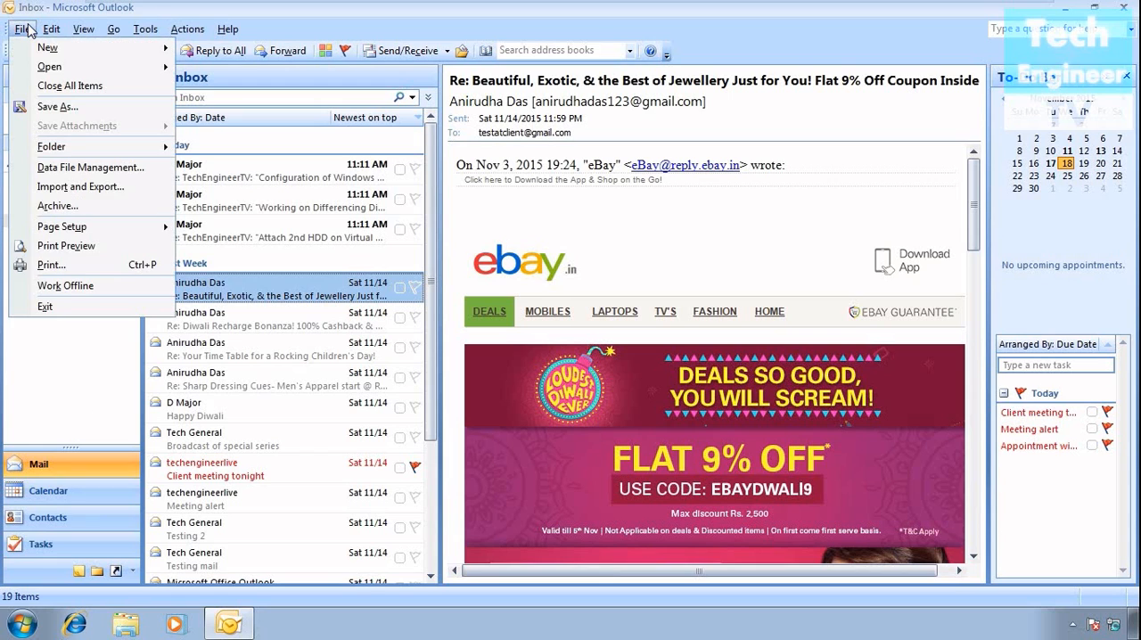
click(19, 185)
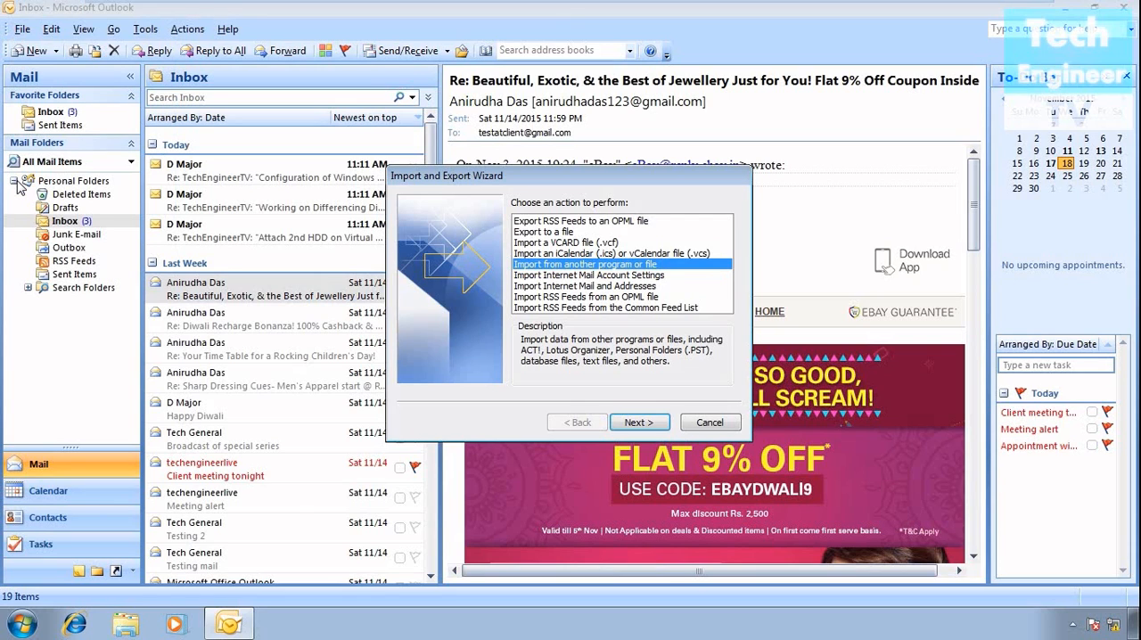
click(557, 234)
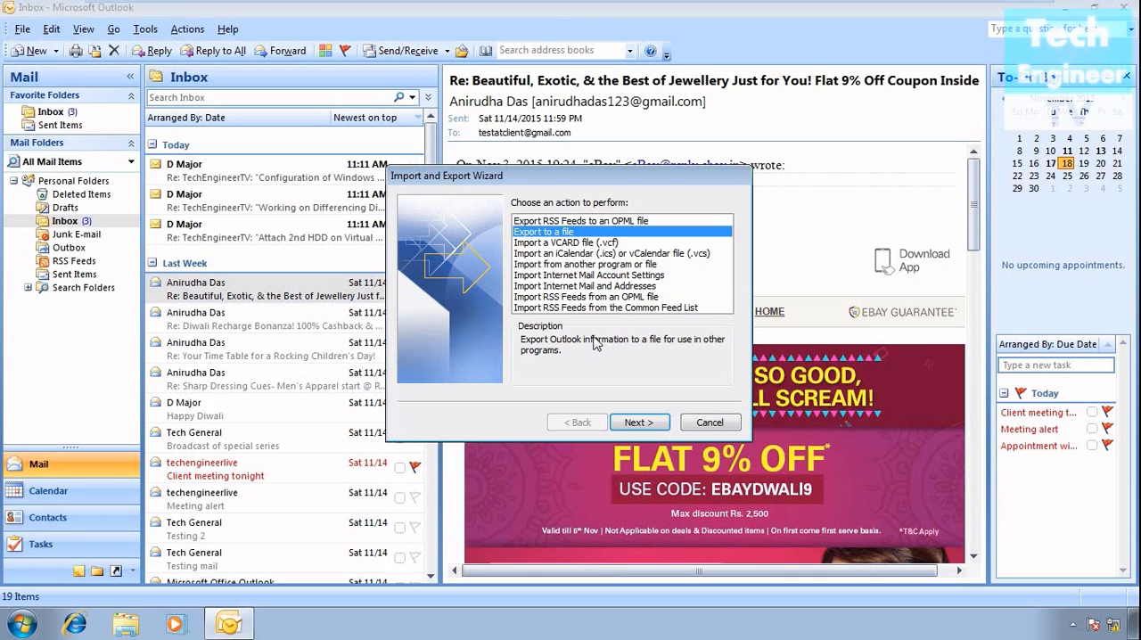
click(639, 423)
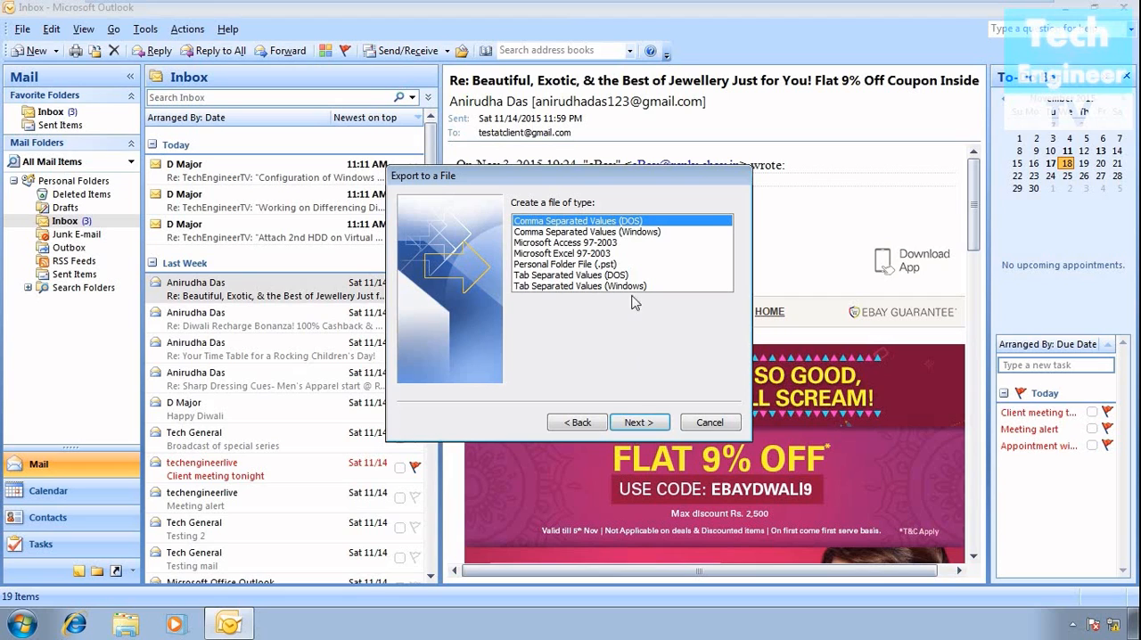
click(586, 265)
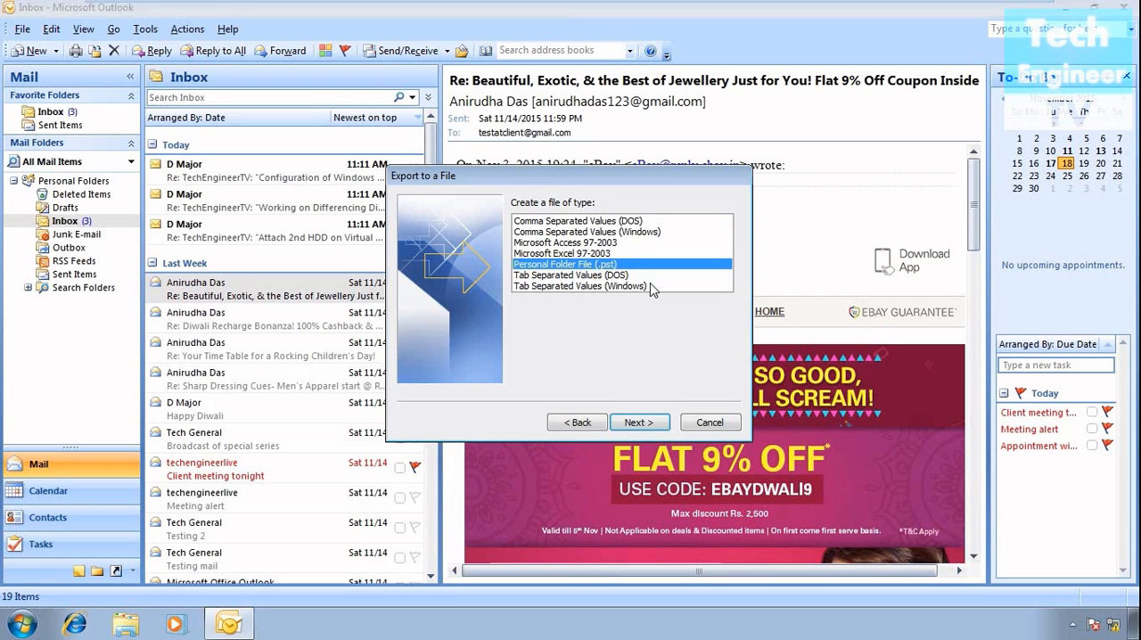
click(637, 422)
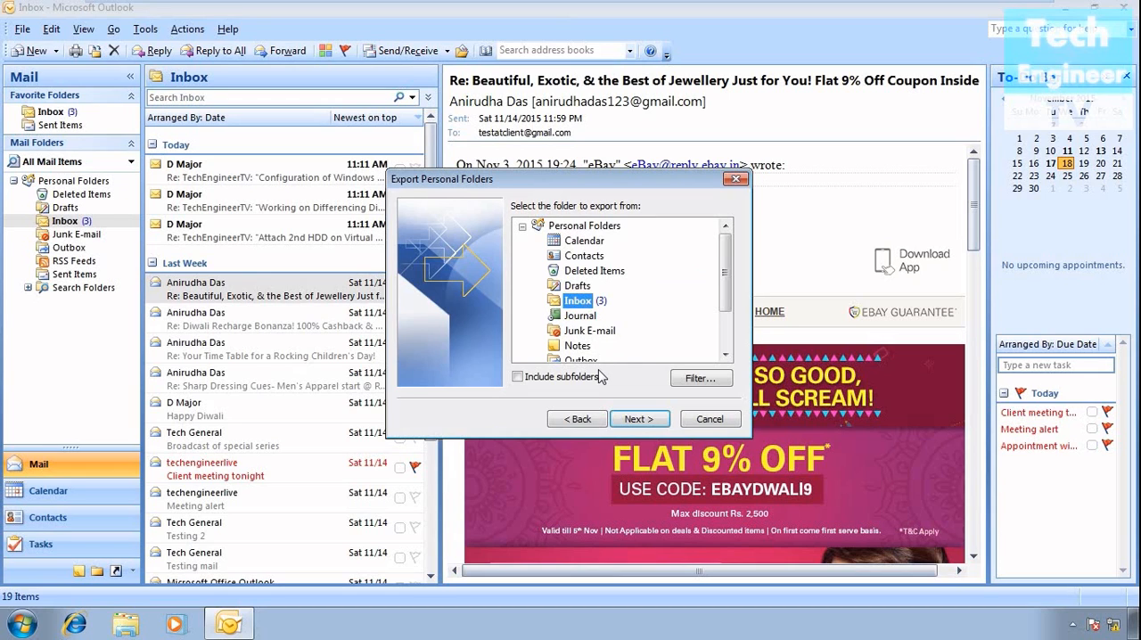
- Choose the Inbox with its subfolders included as the folder to export, leaving the filter unset
click(519, 378)
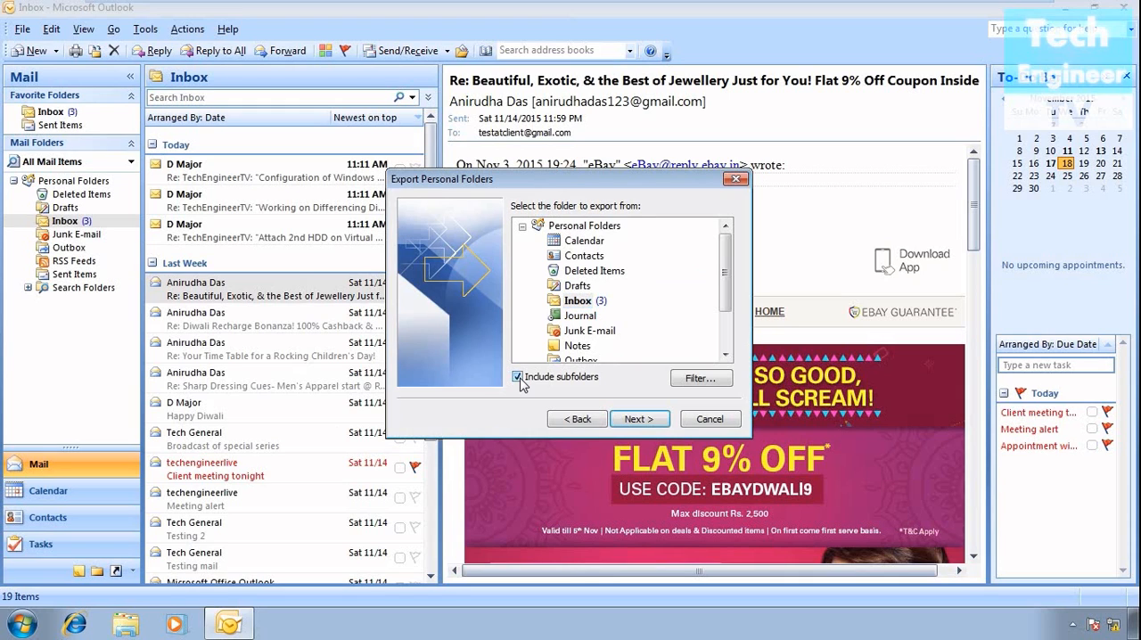
click(701, 379)
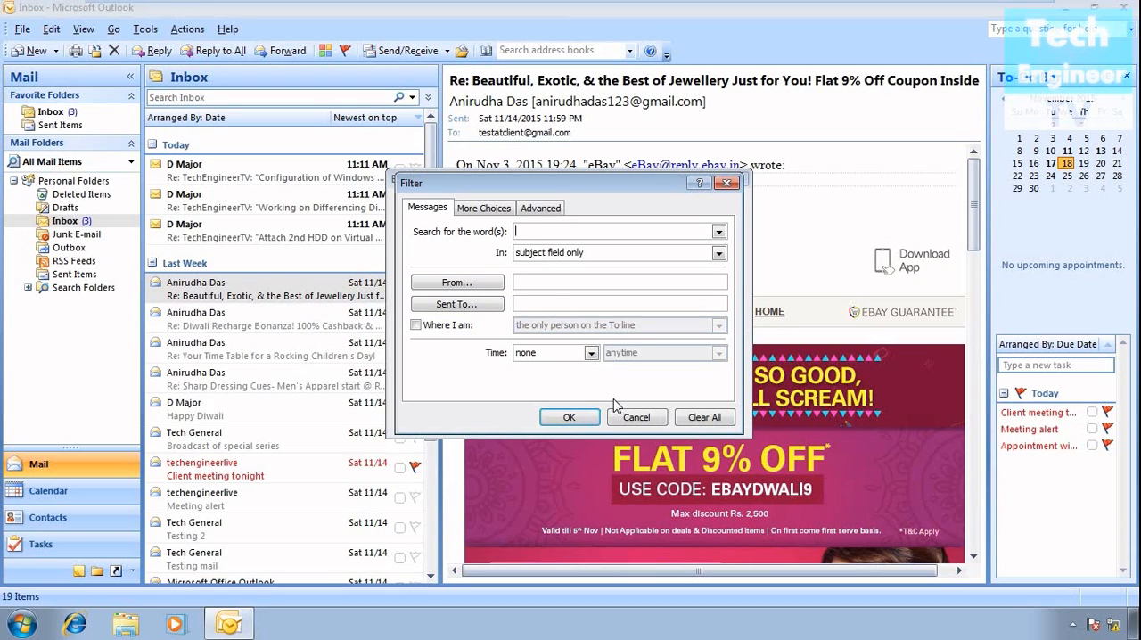
click(630, 421)
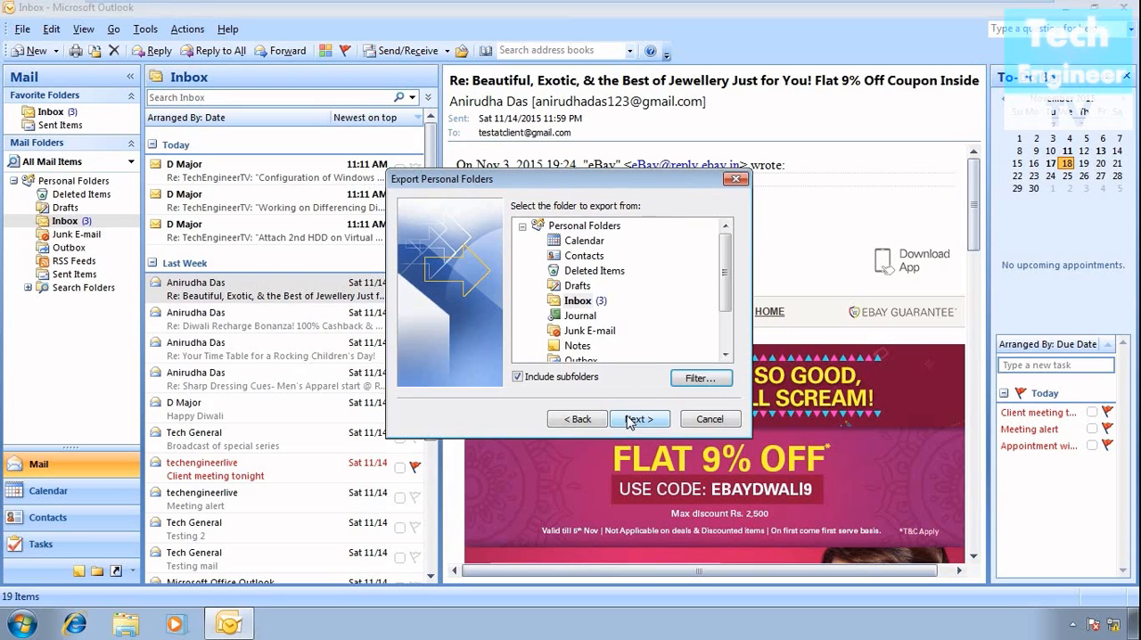
click(575, 304)
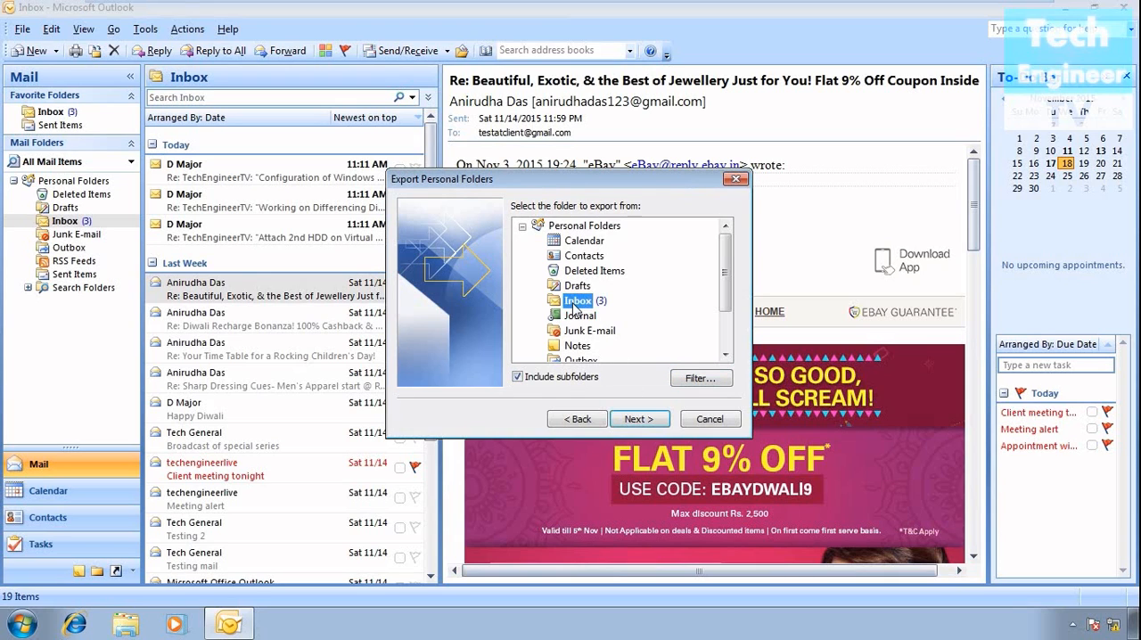
click(639, 419)
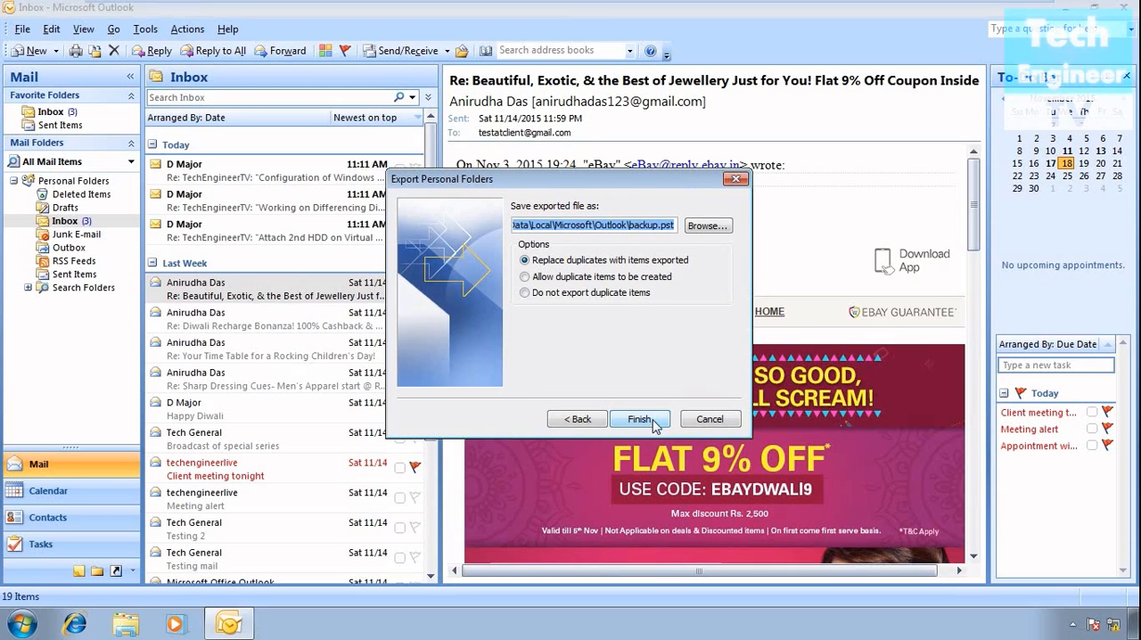
- Set the export destination to a file named "Backup Outlook" on the Desktop
click(705, 226)
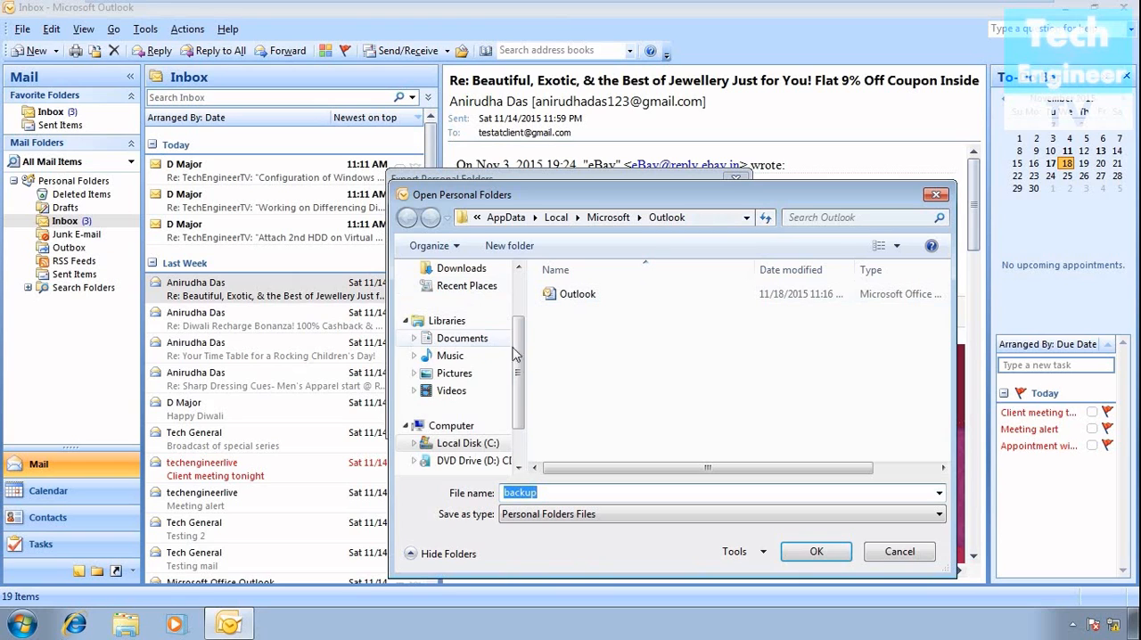
scroll(524, 370, up, 2)
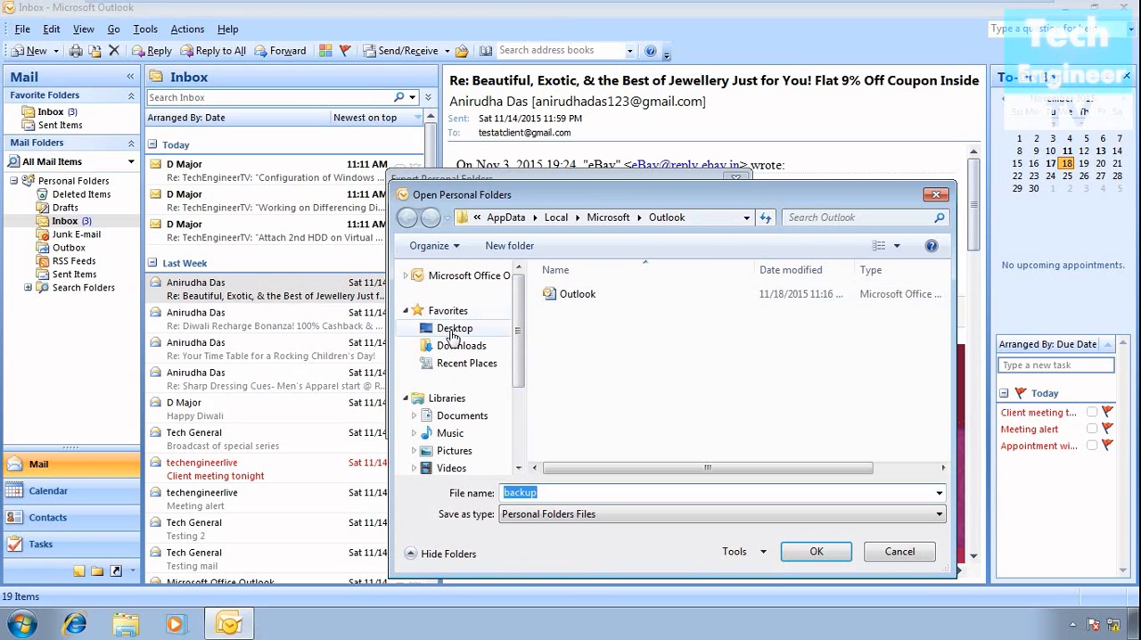
click(452, 330)
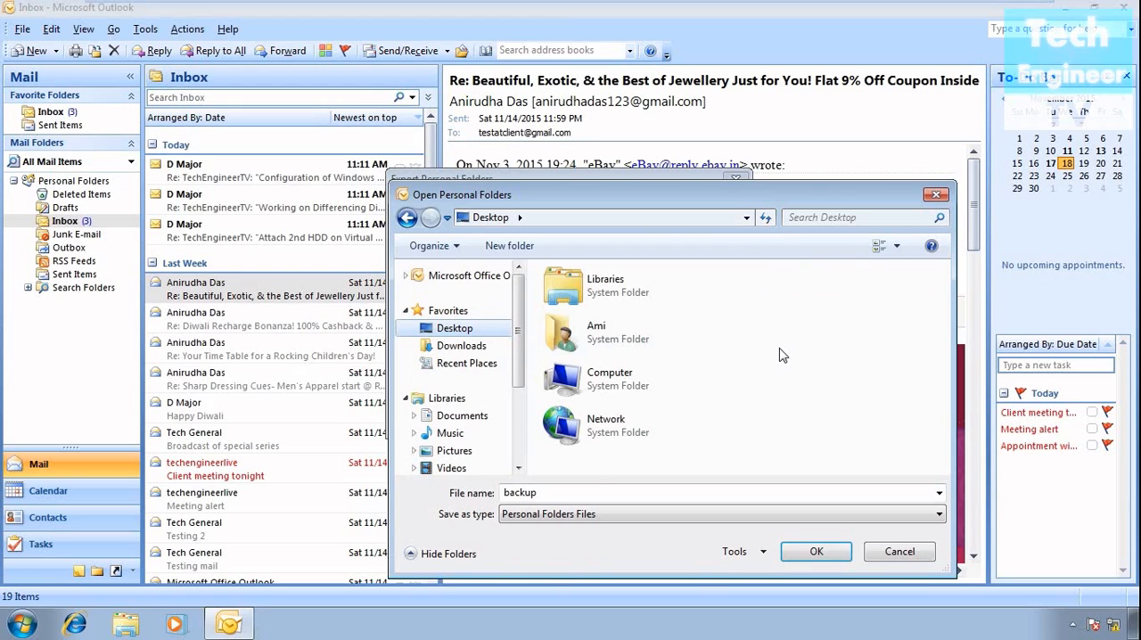
double_click(510, 493)
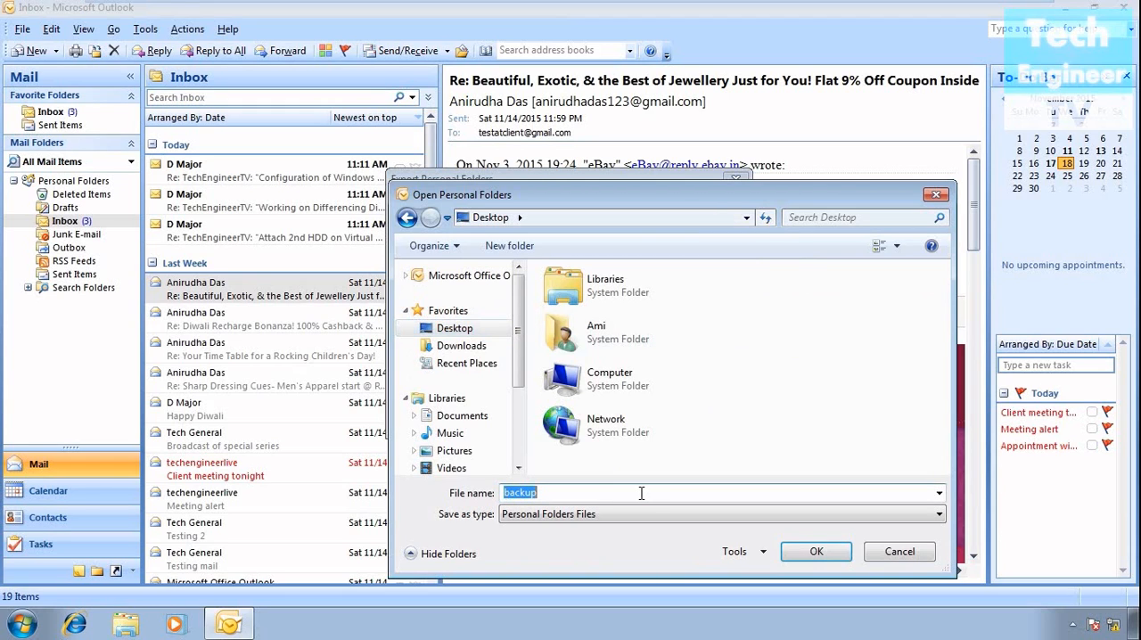
click(640, 493)
key(Left)
key(BackSpace)
text(B)
key(Right)
key(Right)
key(Right)
key(Right)
key(Right)
text(Outlook)
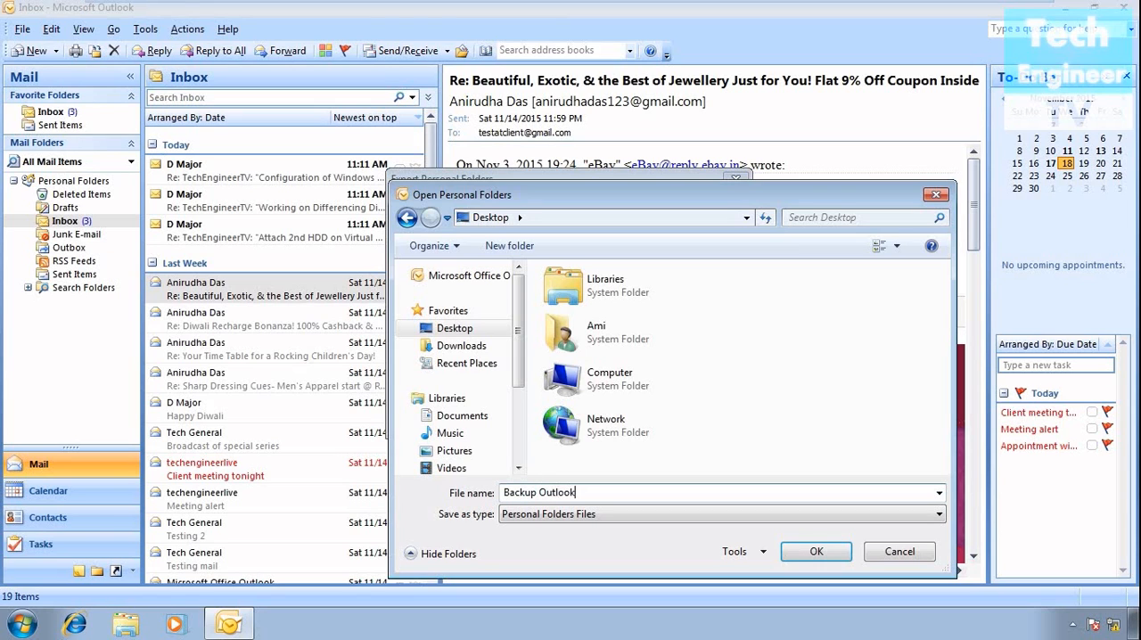
click(811, 555)
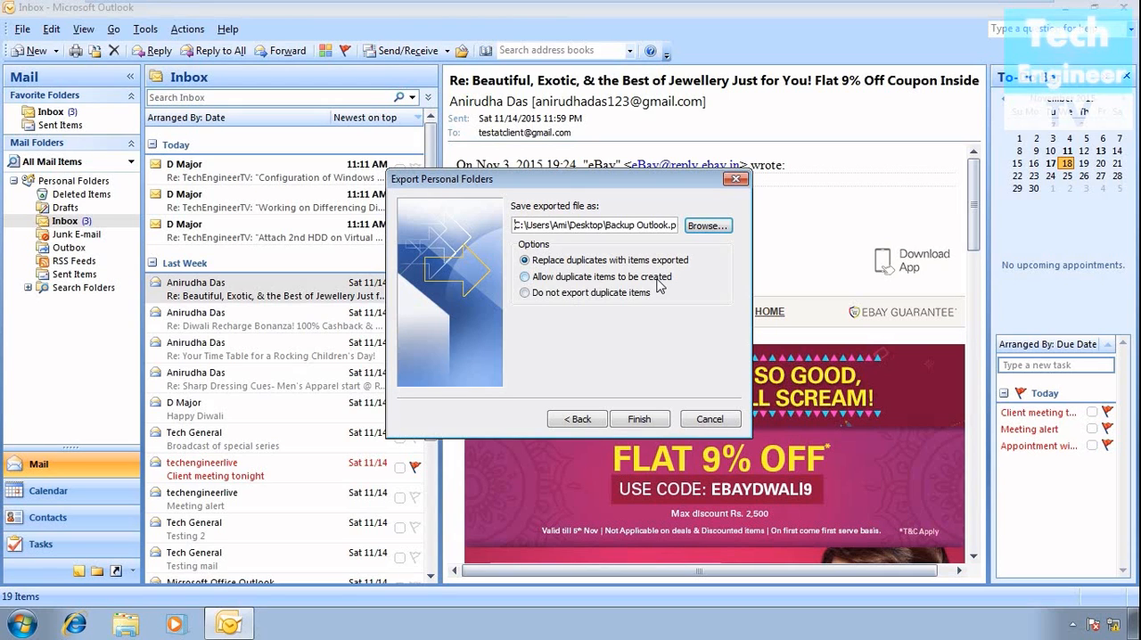
- Choose to replace duplicates with items exported and finish the export wizard
click(657, 281)
click(655, 263)
click(639, 419)
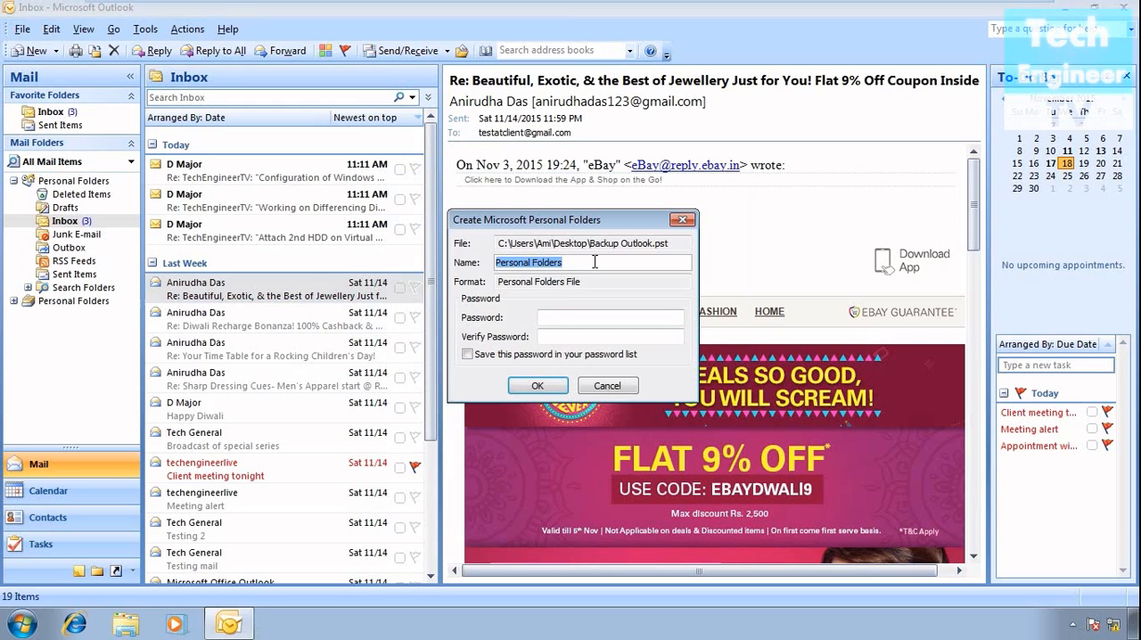
- Protect the new personal folders file by entering and verifying a password, and supply that password again to run the export
click(598, 317)
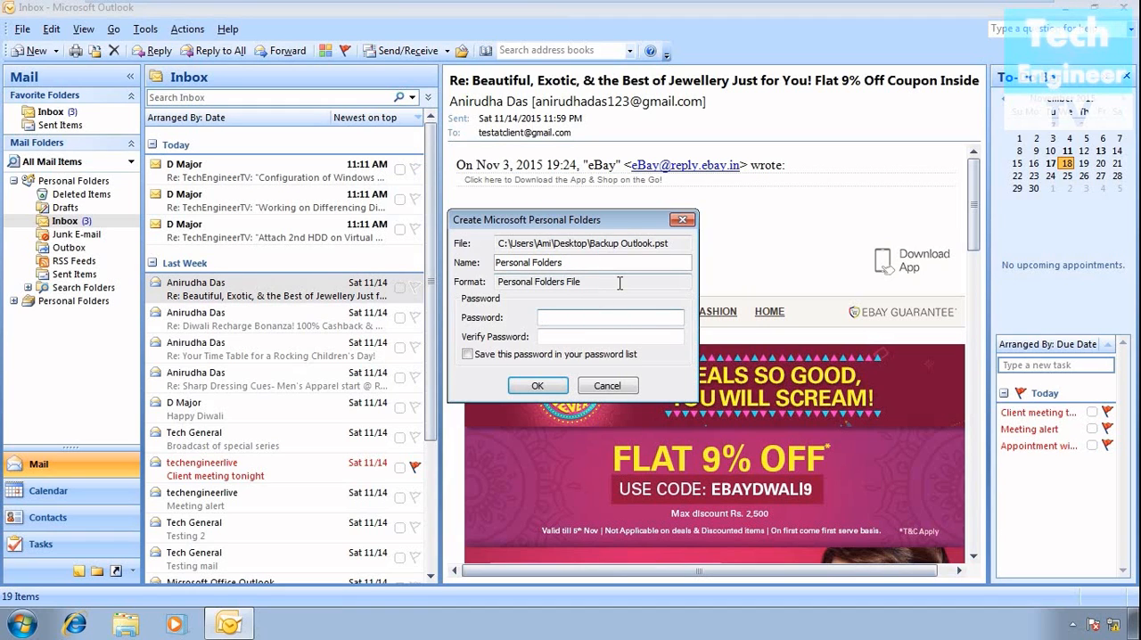
text(1234)
key(Tab)
text(12345)
key(BackSpace)
key(BackSpace)
text(34)
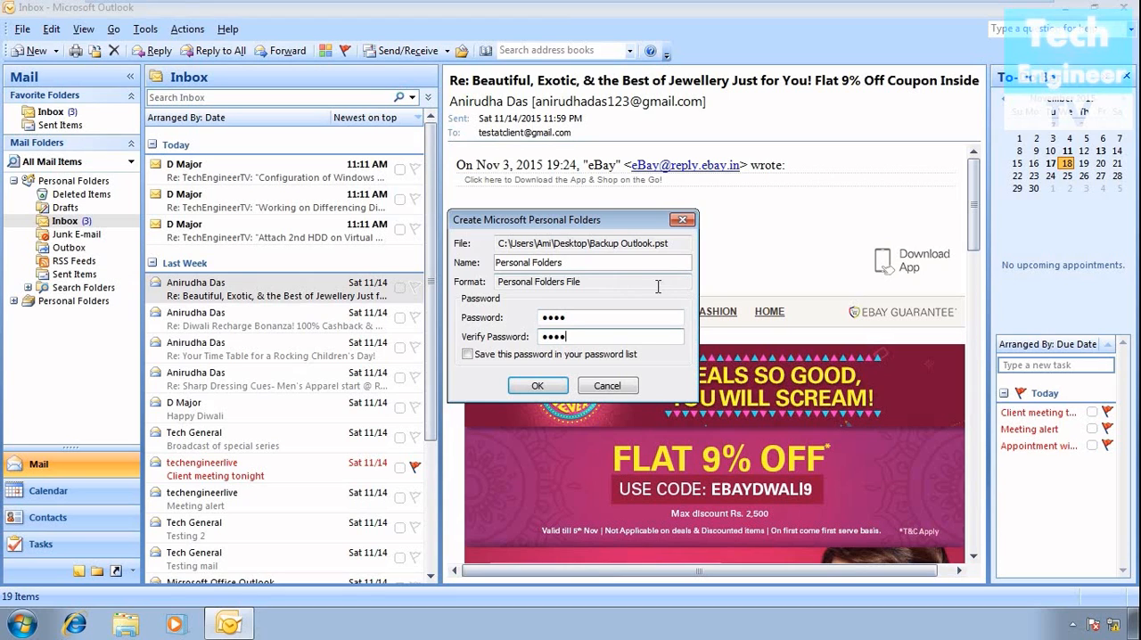
click(538, 386)
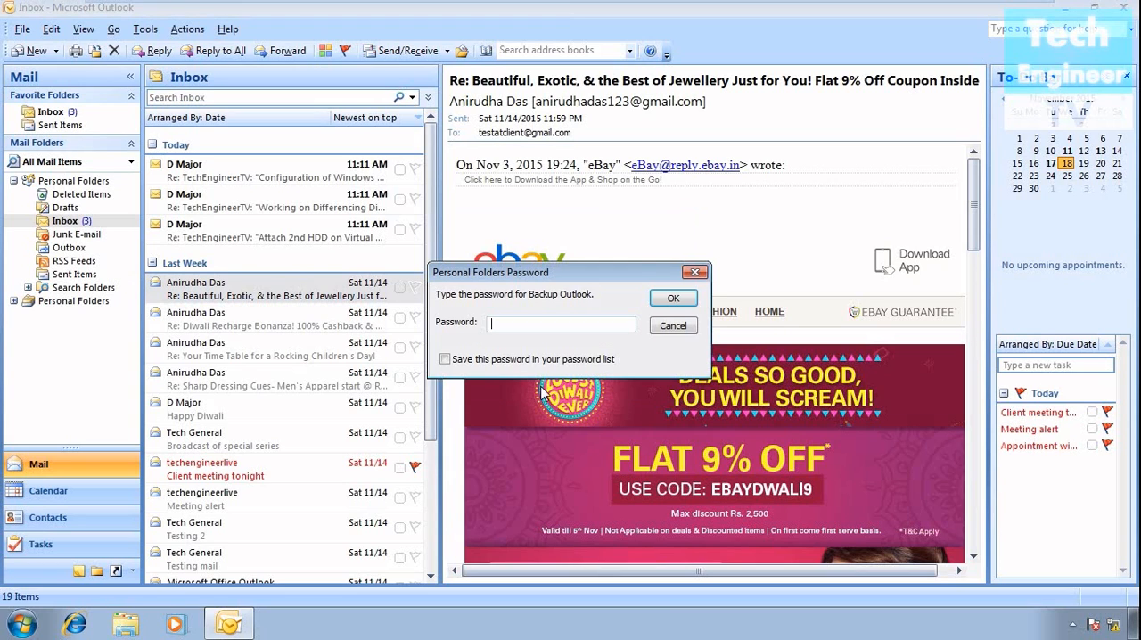
text(1234)
click(671, 296)
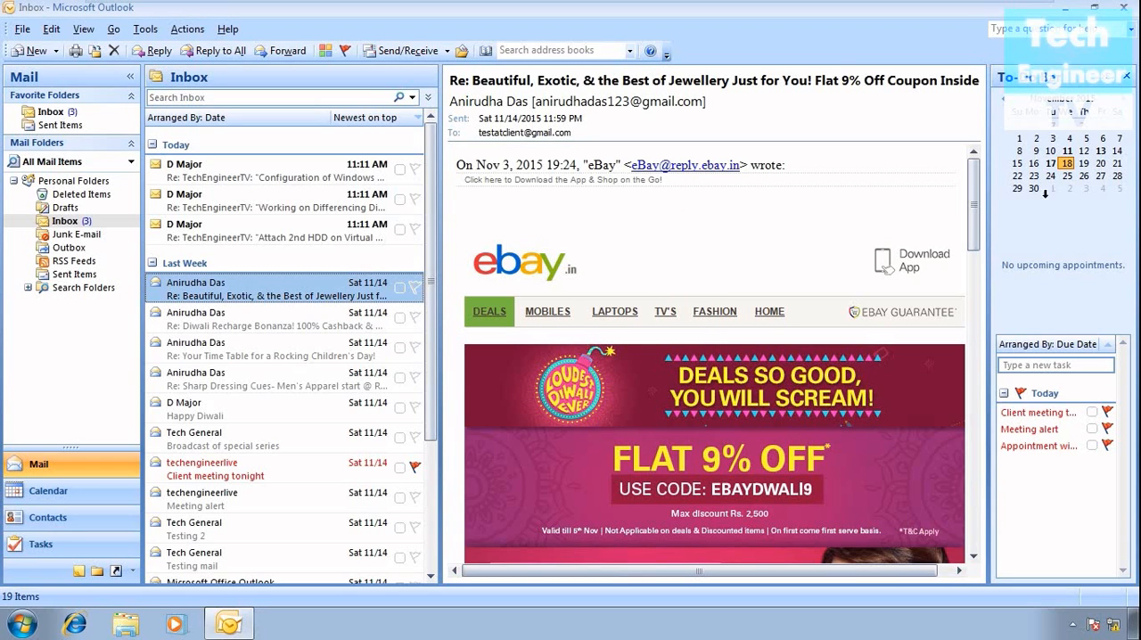
- Examine the properties of the Backup Outlook file on the desktop, including its security, details and previous versions
click(1066, 14)
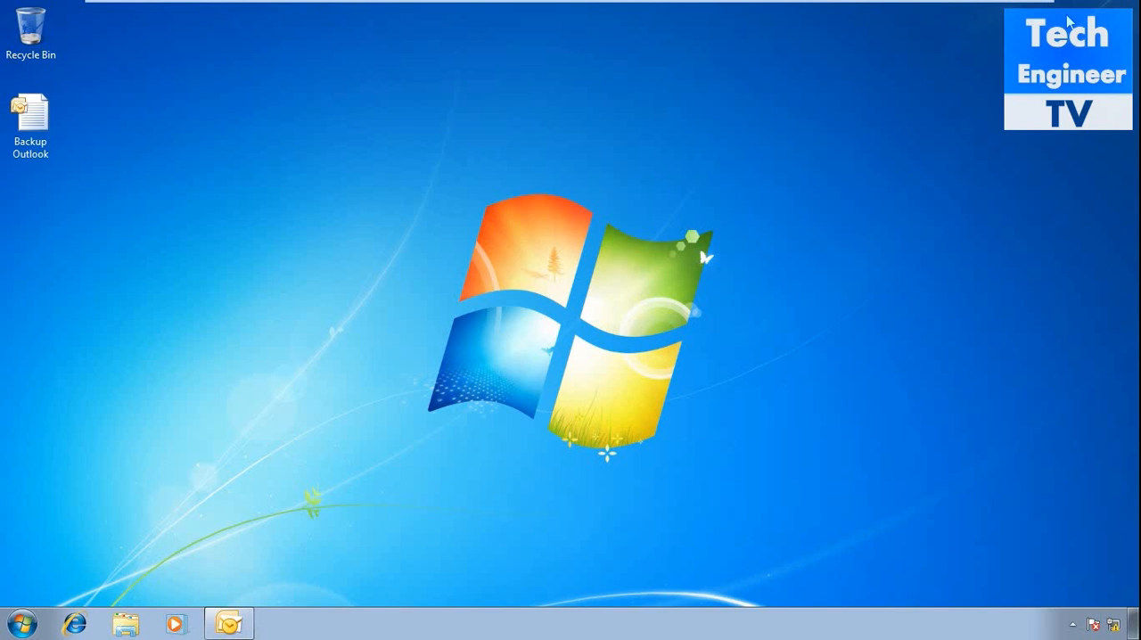
right_click(21, 132)
click(68, 338)
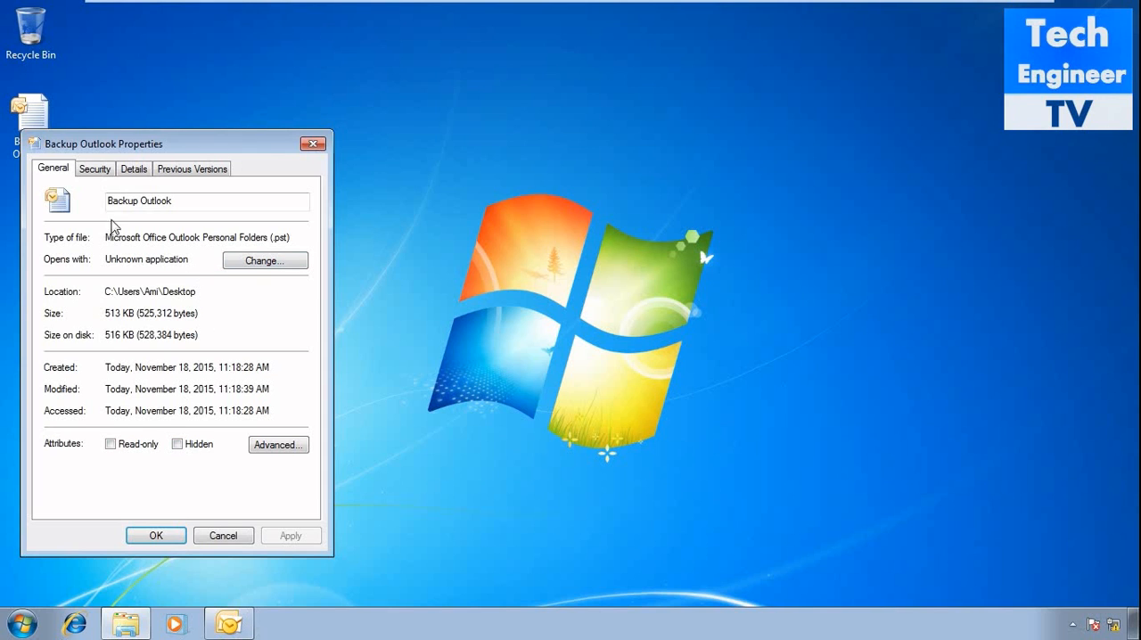
click(89, 172)
click(134, 172)
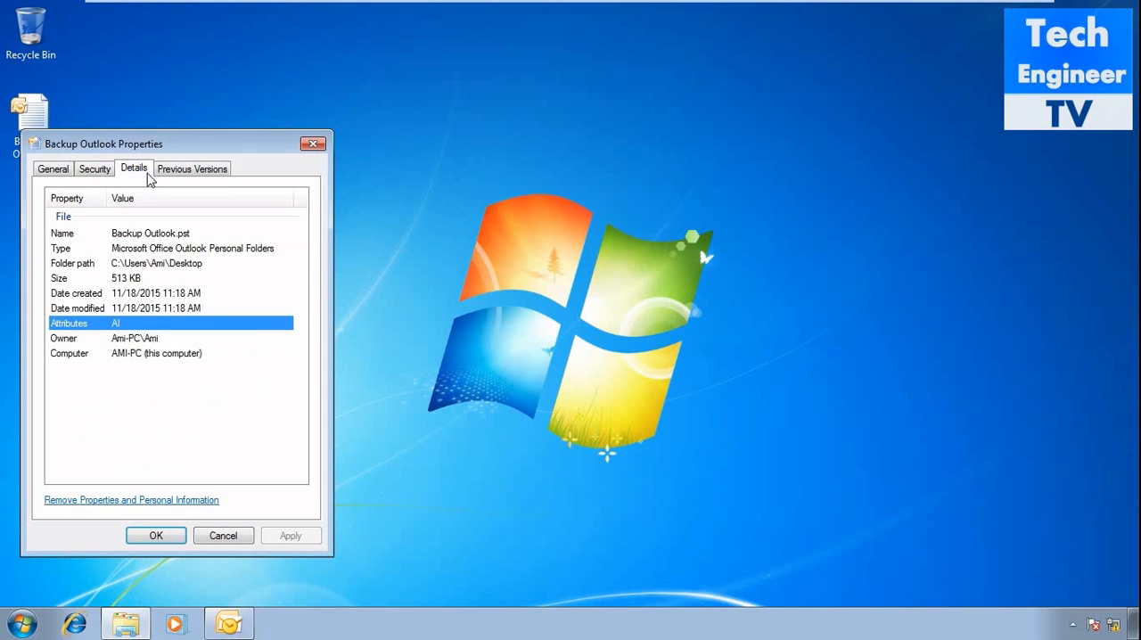
click(172, 172)
click(313, 143)
- Switch back to Outlook and delete all messages from the Inbox
click(228, 623)
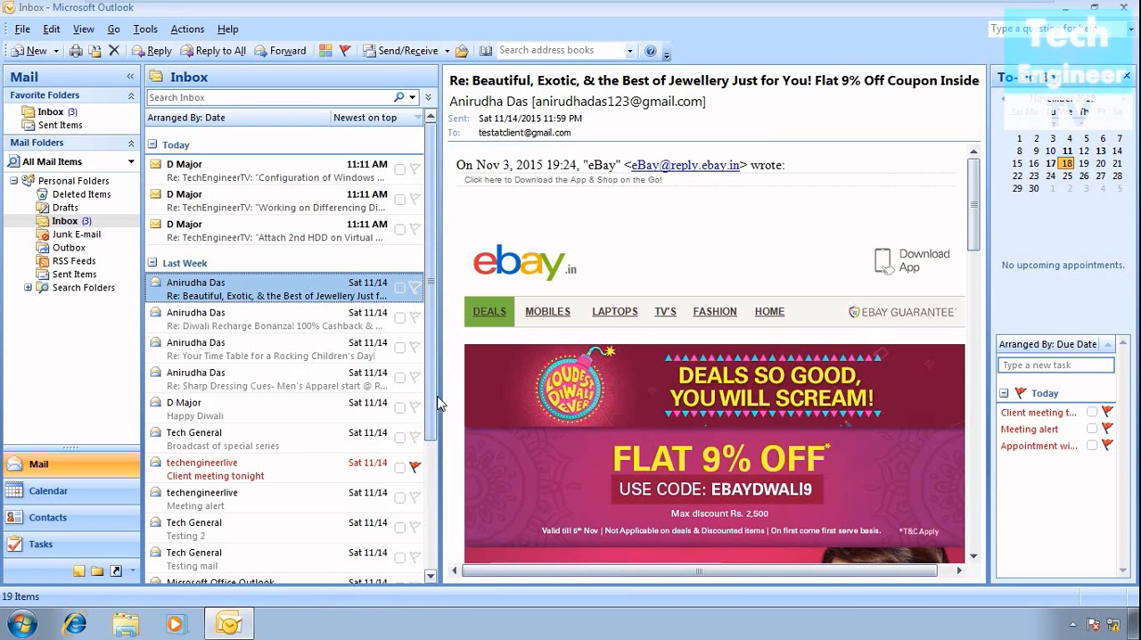
mouse_move(430, 407)
mouse_down()
mouse_move(415, 543)
mouse_move(450, 395)
mouse_up()
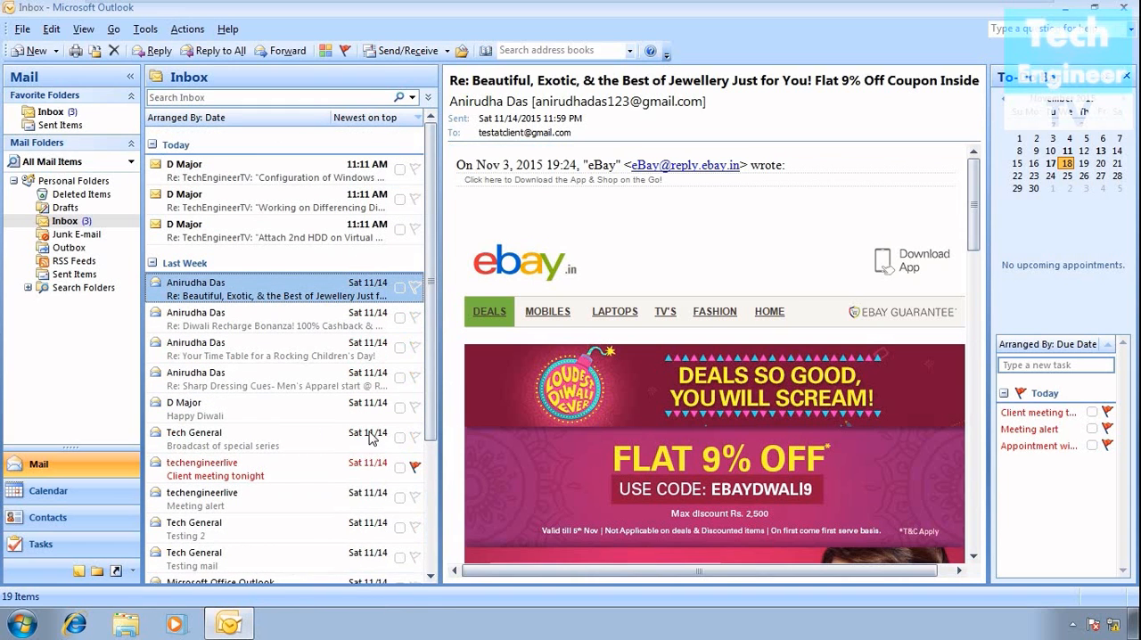
key(ctrl+a)
scroll(370, 434, down, 2)
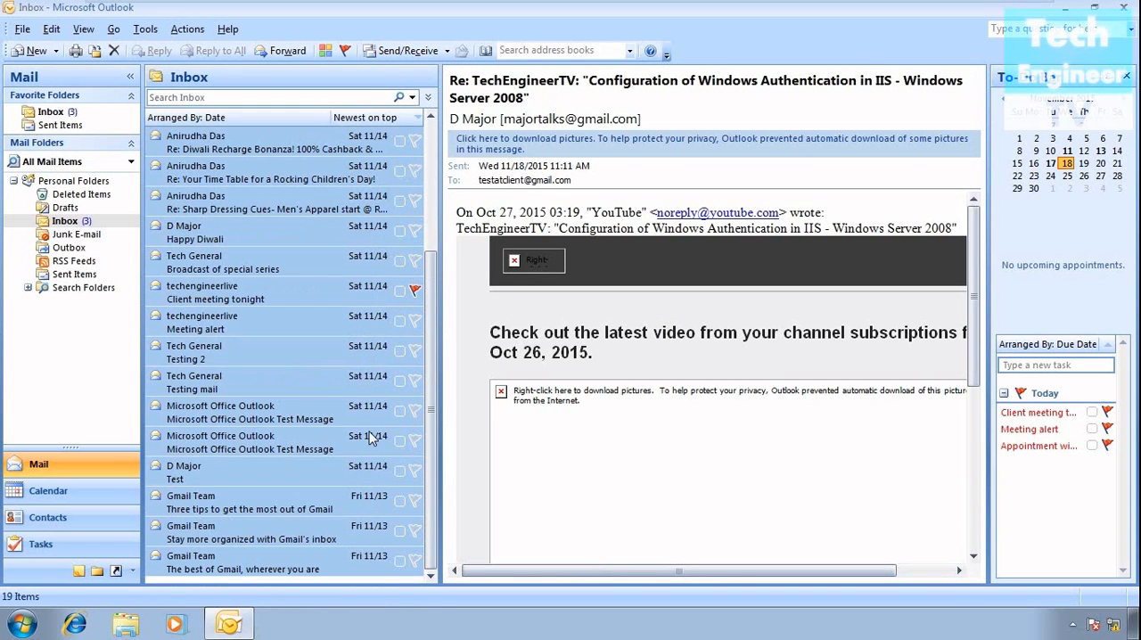
key(Delete)
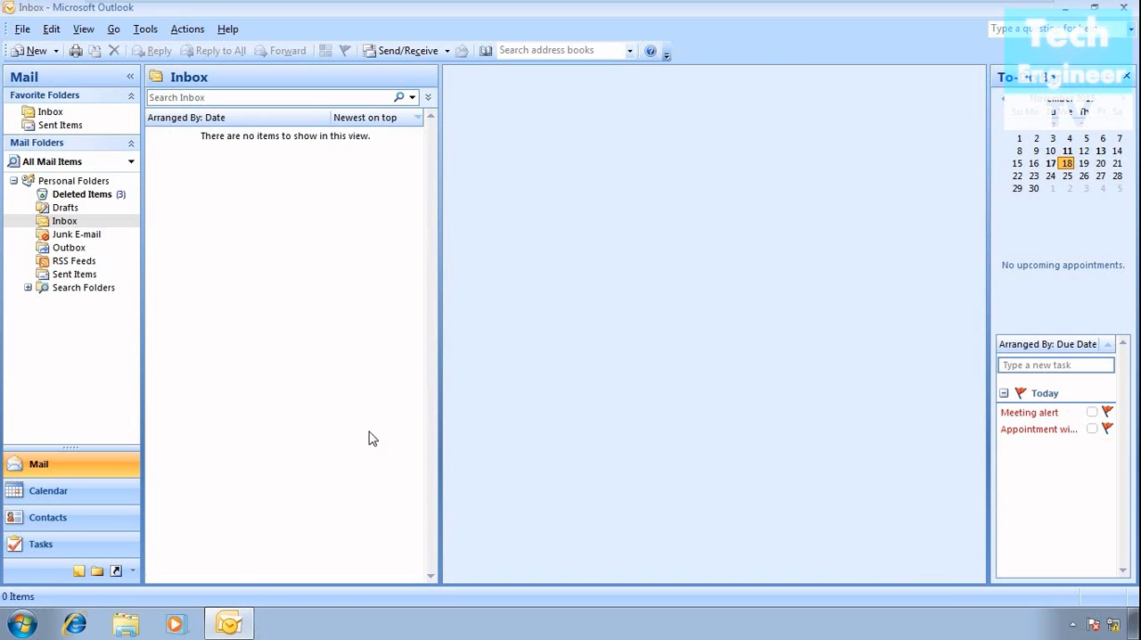
- Permanently delete all messages in the Deleted Items folder and return to the Inbox
click(80, 197)
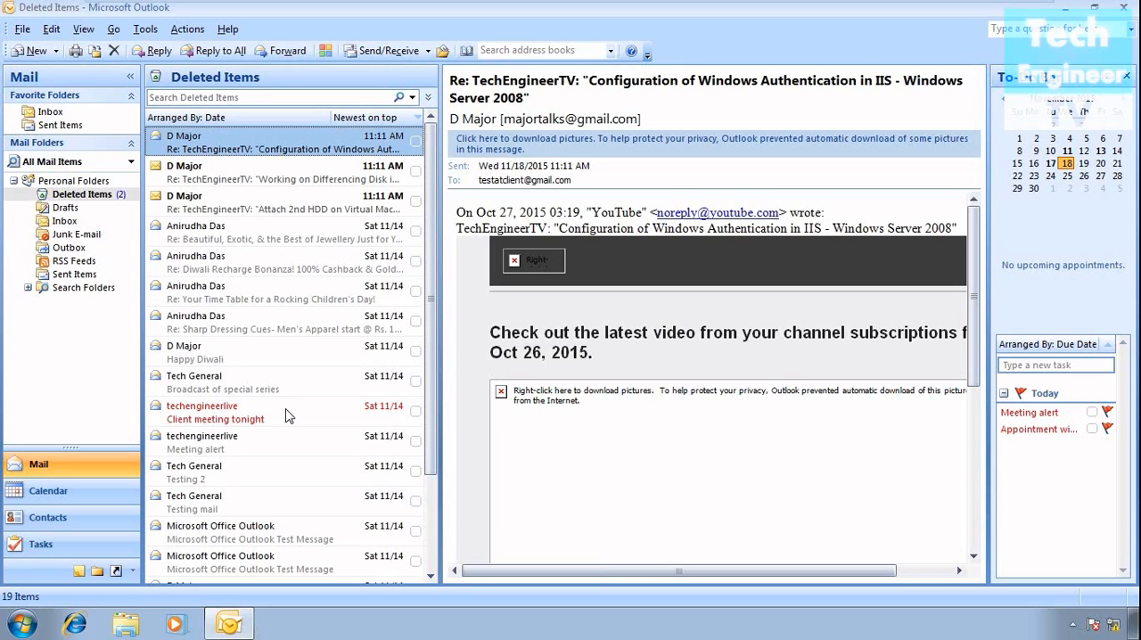
key(ctrl+a)
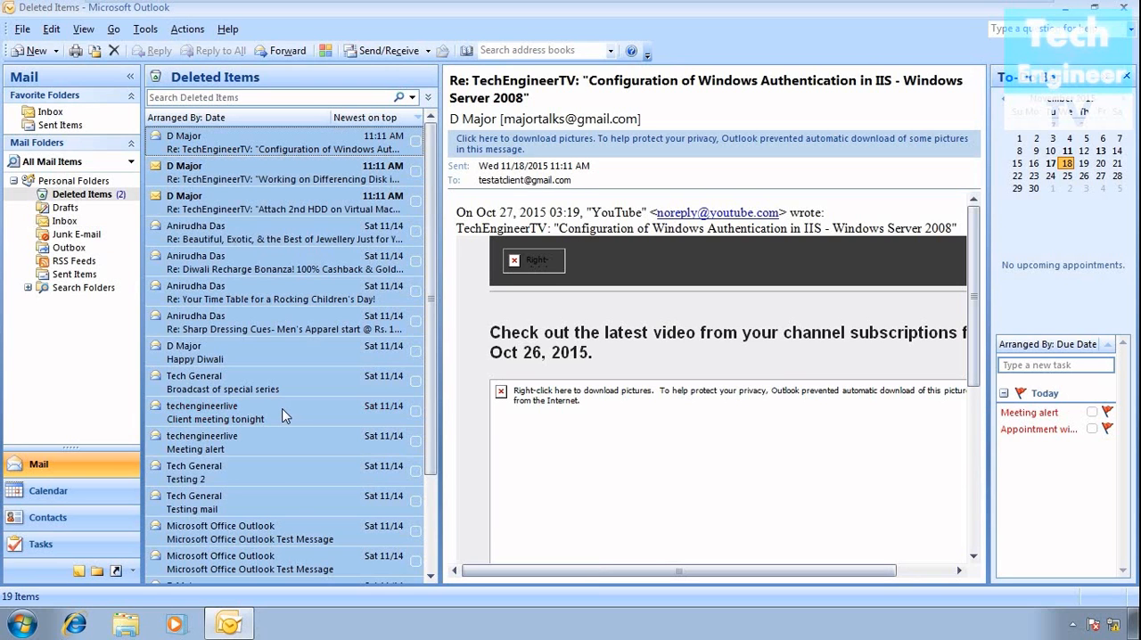
key(Delete)
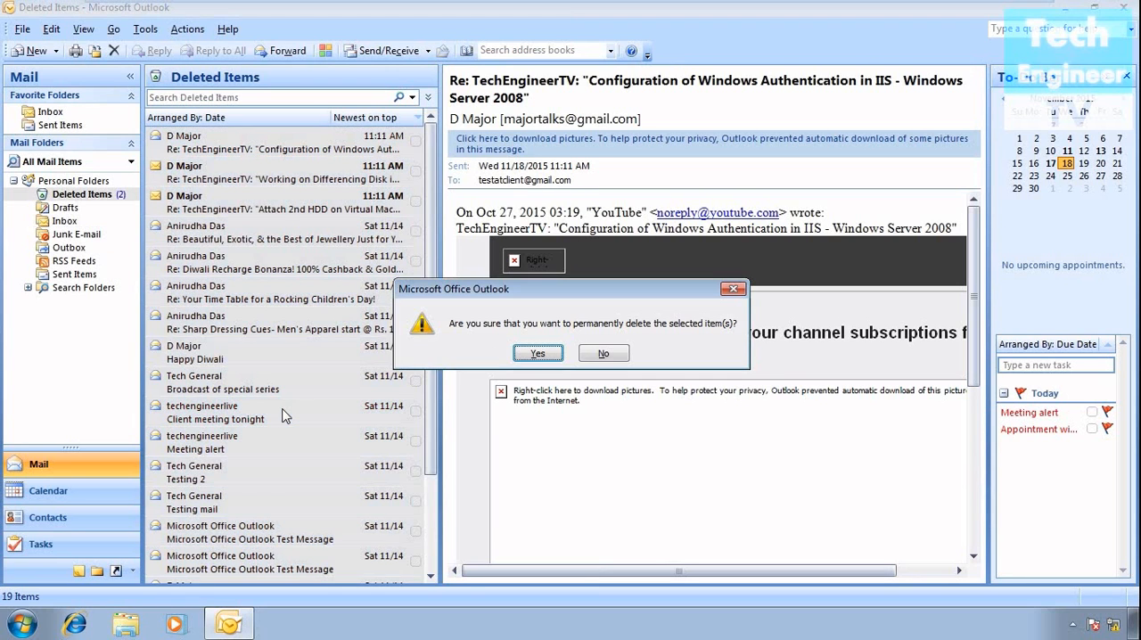
key(Return)
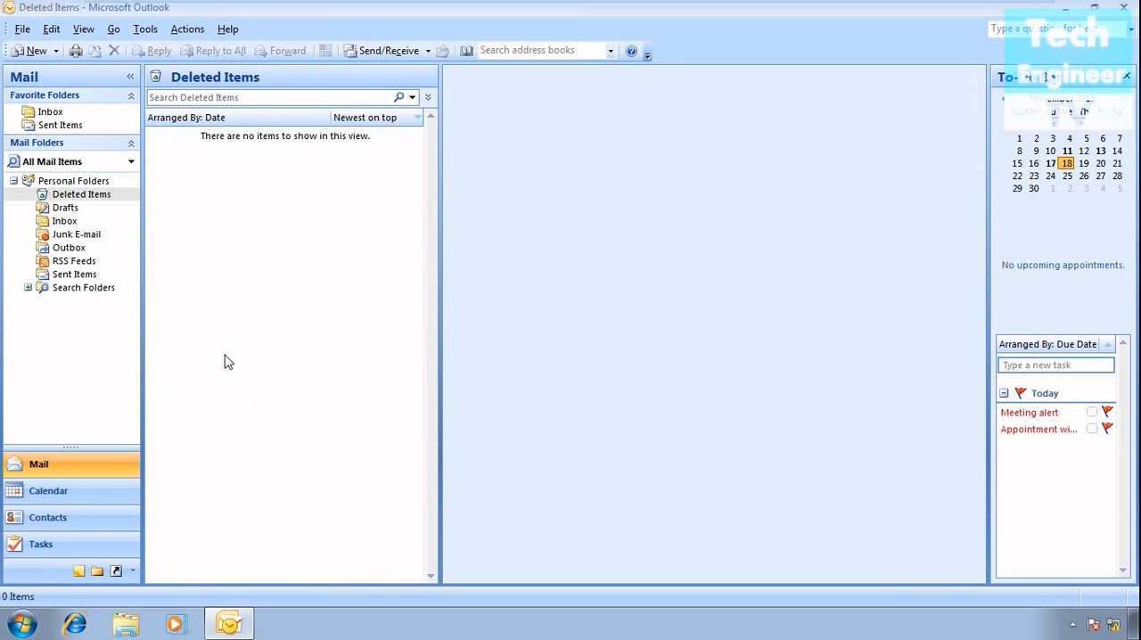
click(70, 222)
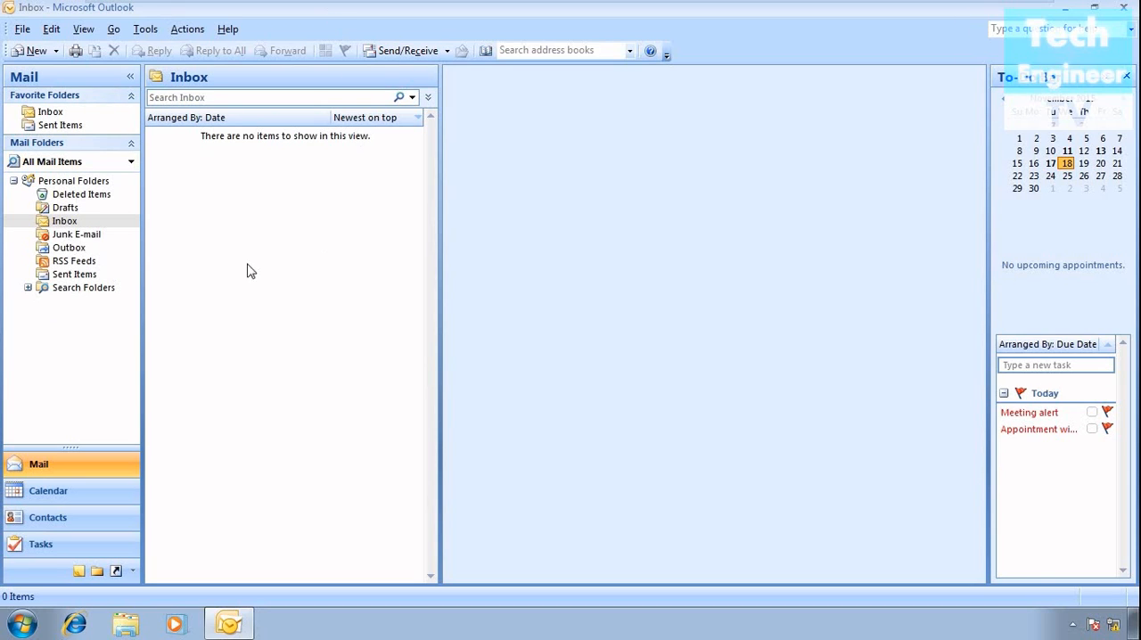
click(66, 228)
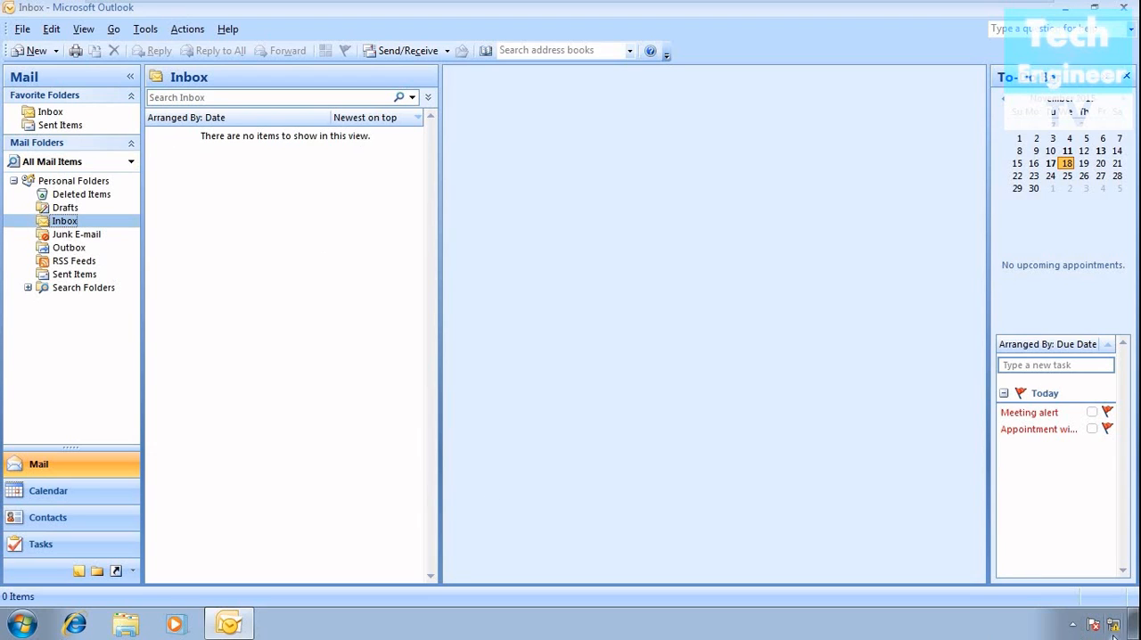
- Start an import from another program or file and choose Personal Folder File (.pst) as the file type
mouse_move(1113, 636)
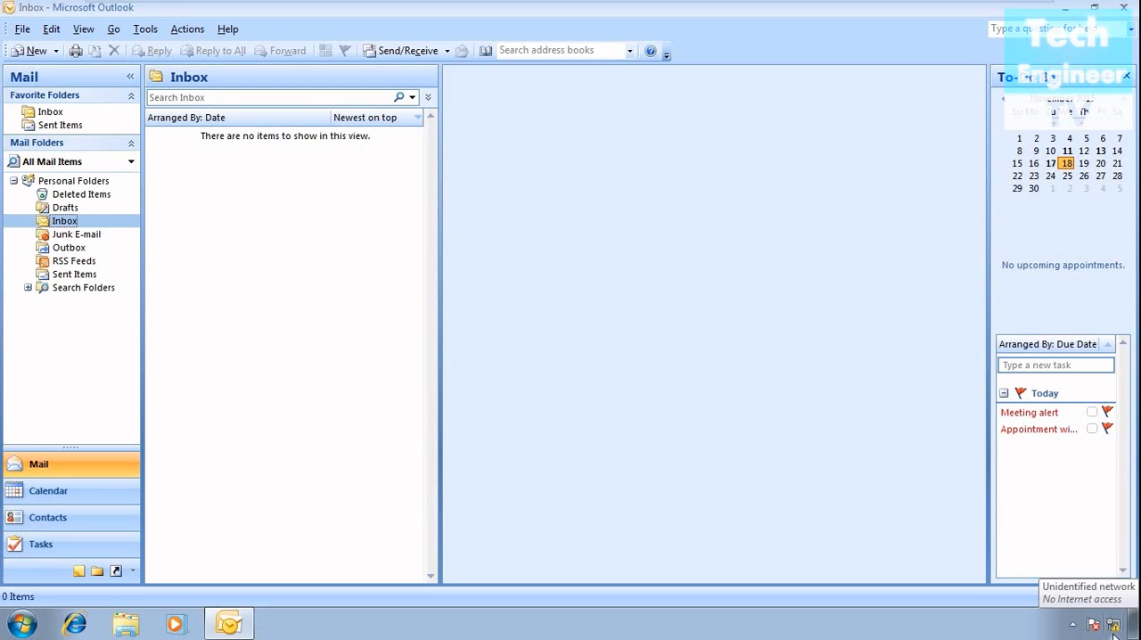
click(25, 30)
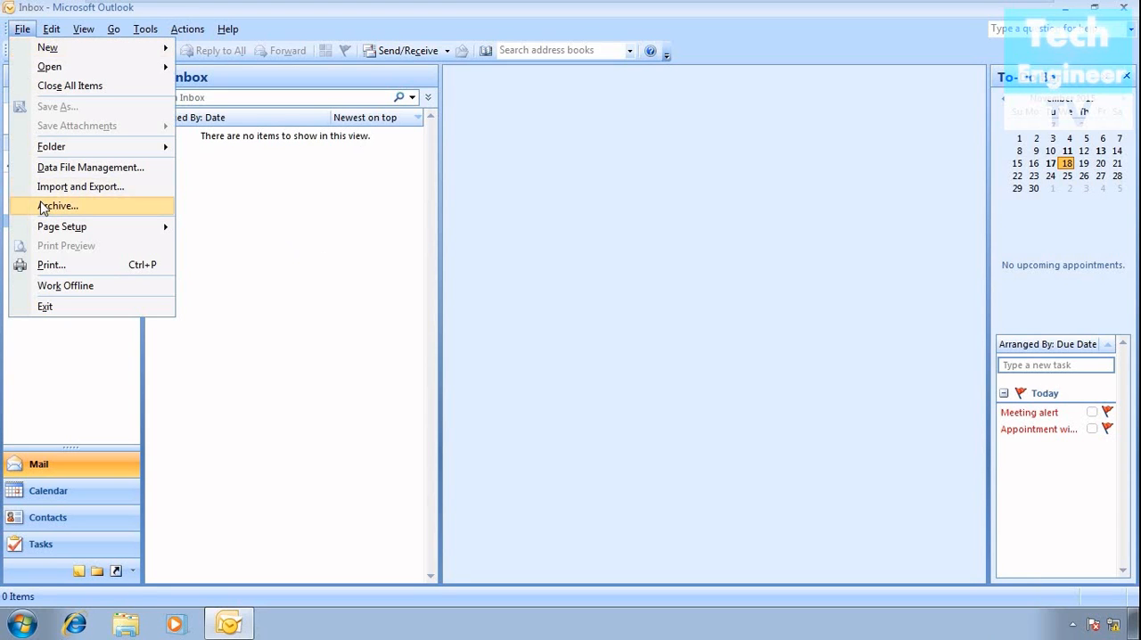
click(80, 187)
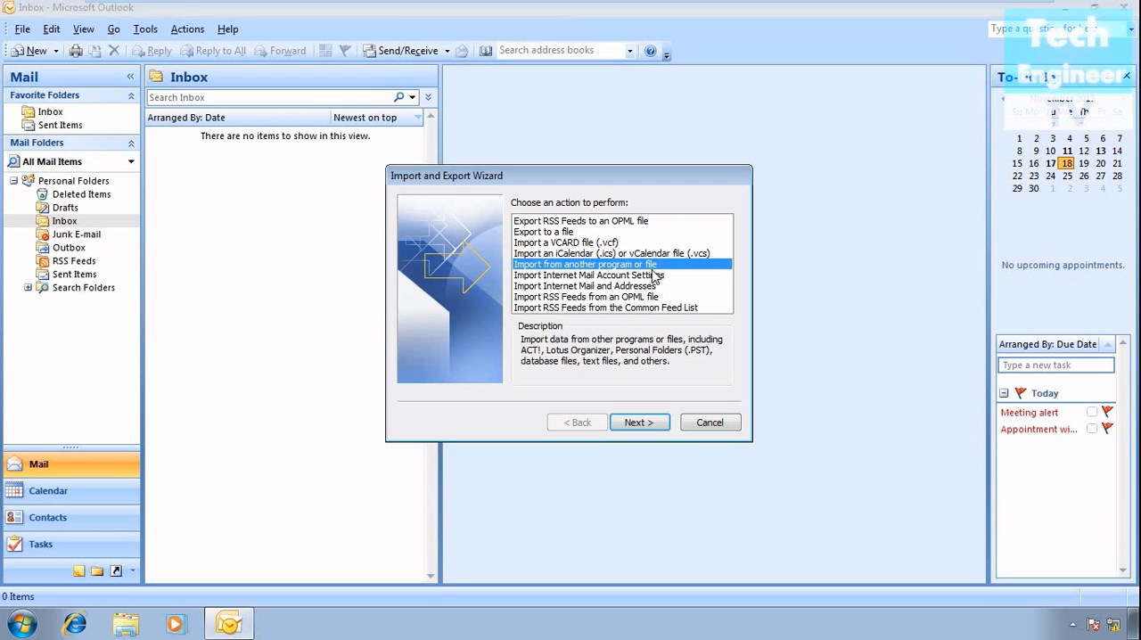
click(632, 424)
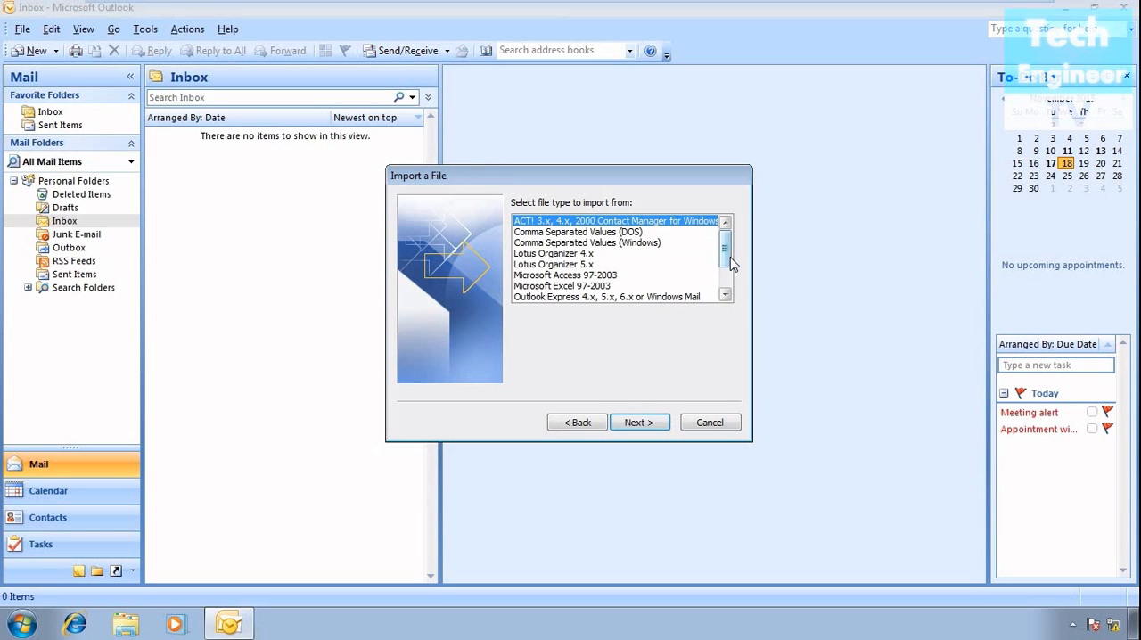
drag(731, 260, 728, 275)
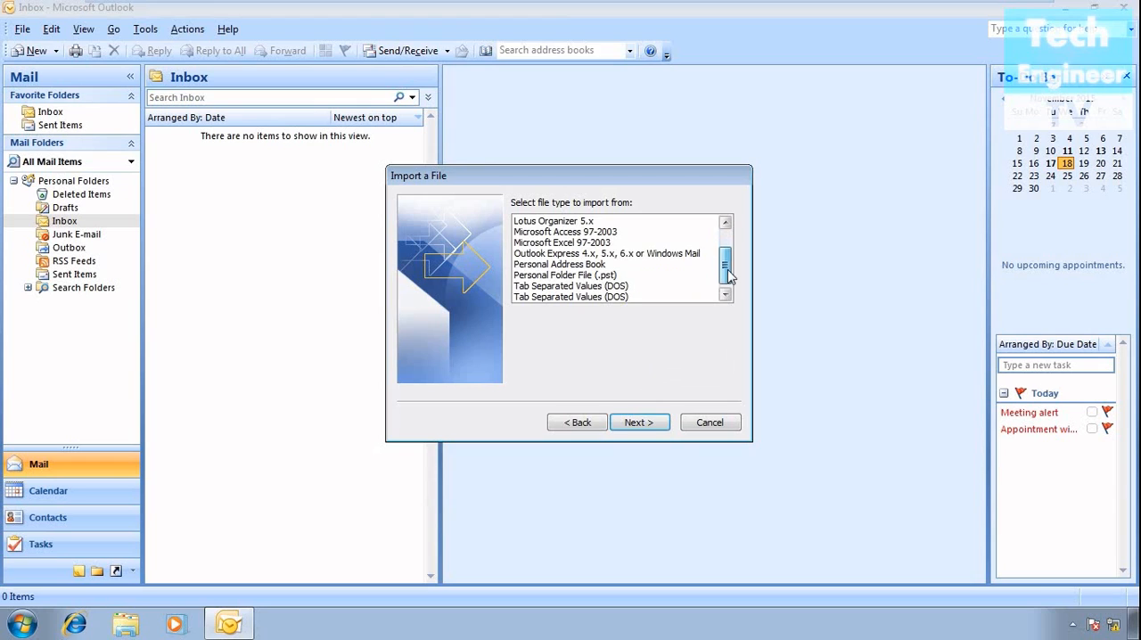
click(599, 274)
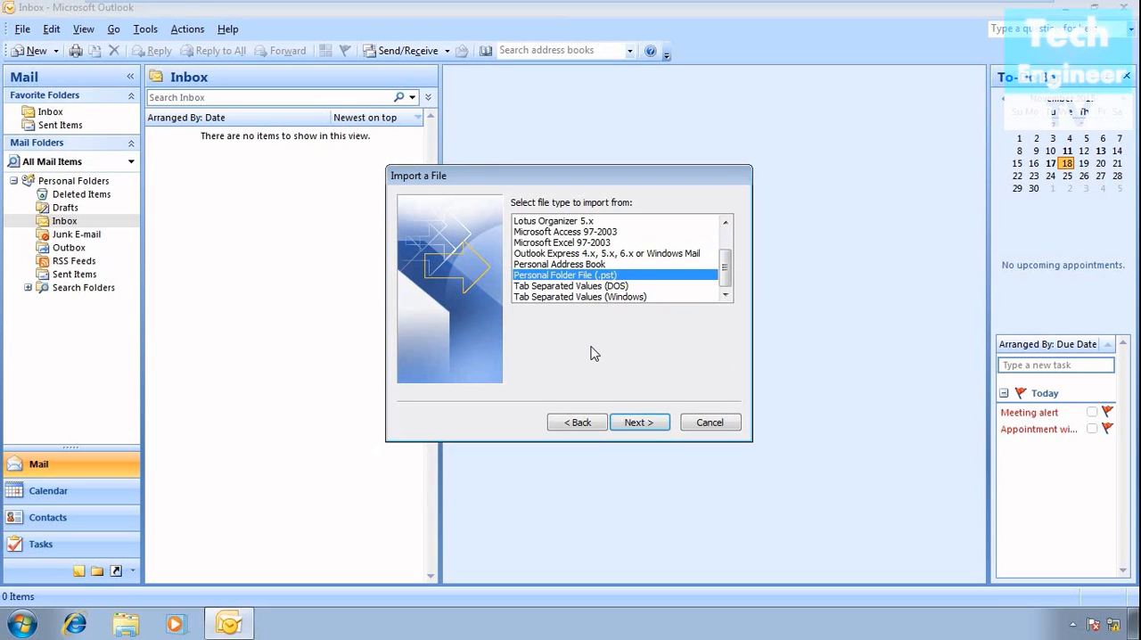
click(649, 425)
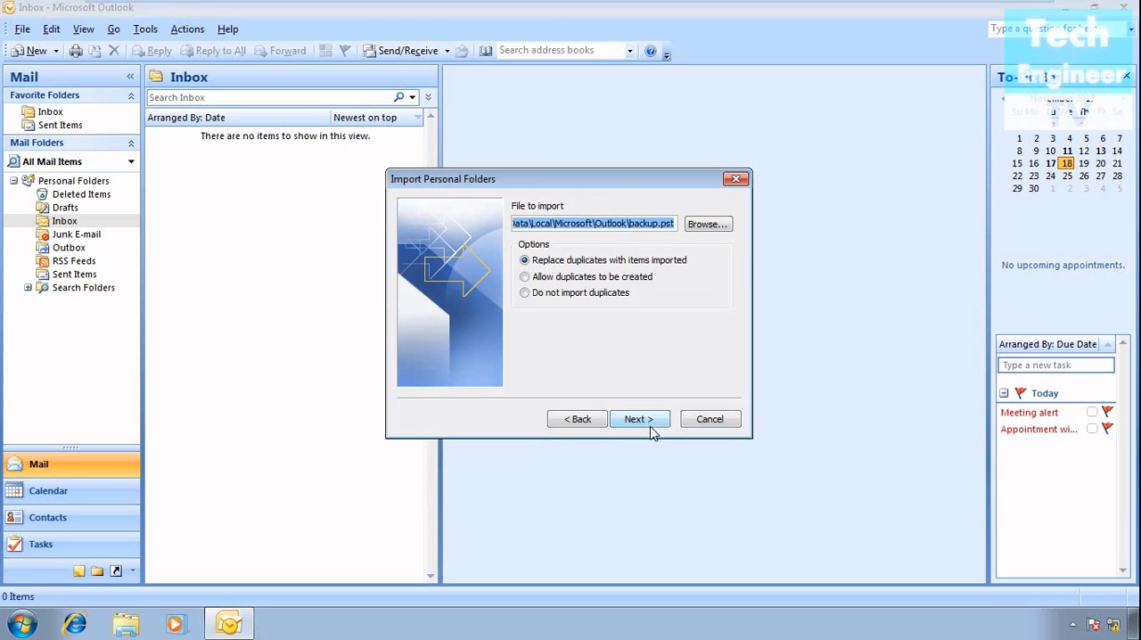
- Select the Backup Outlook file on the desktop as the file to import, keeping the option to replace duplicates with imported items
click(706, 226)
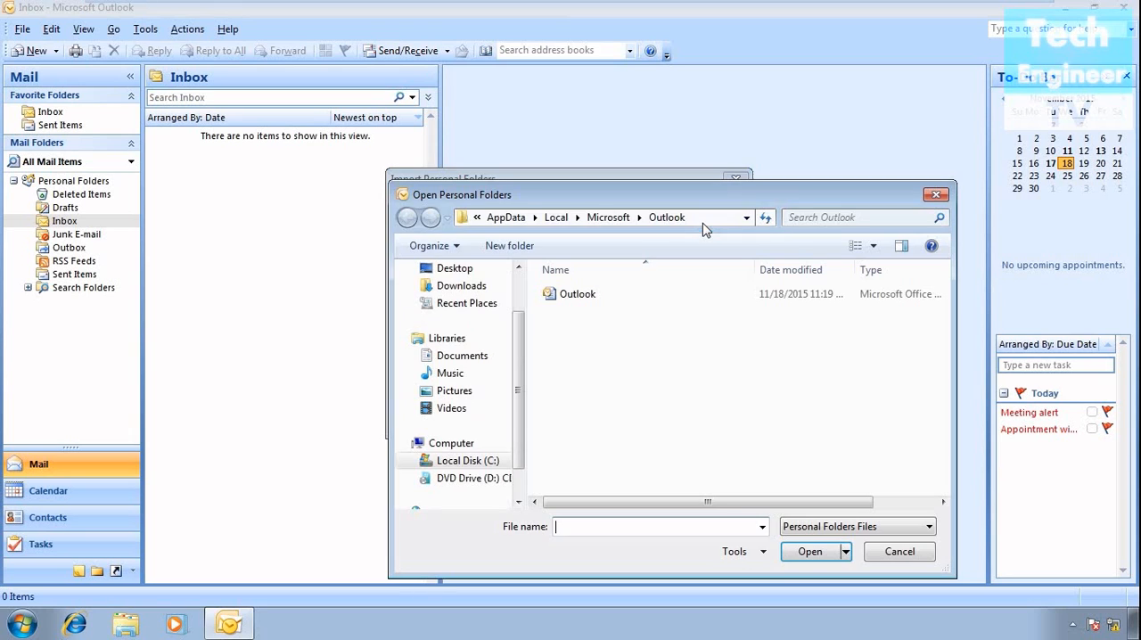
click(456, 268)
click(614, 477)
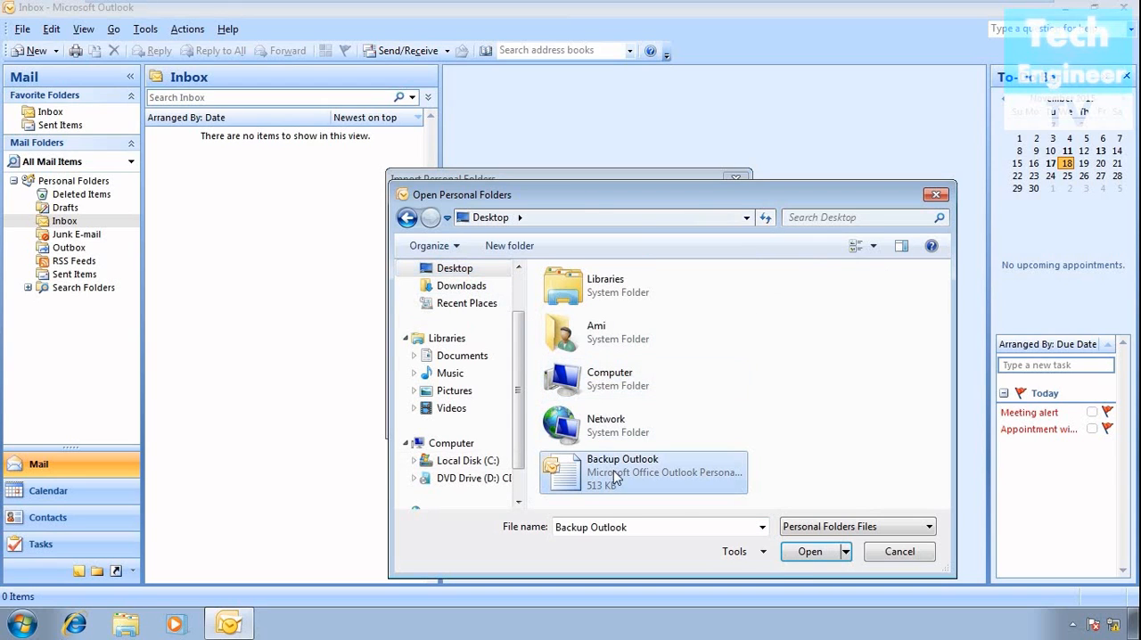
click(800, 553)
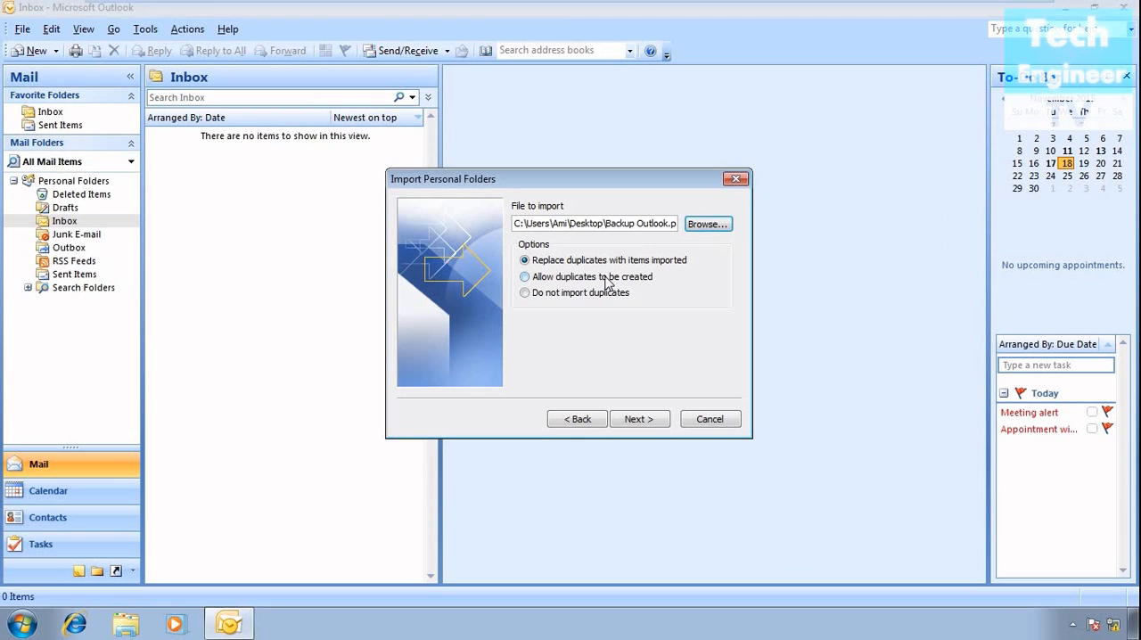
click(655, 422)
- Enter the password for the Backup Outlook personal folders file each time it is requested
text(****)
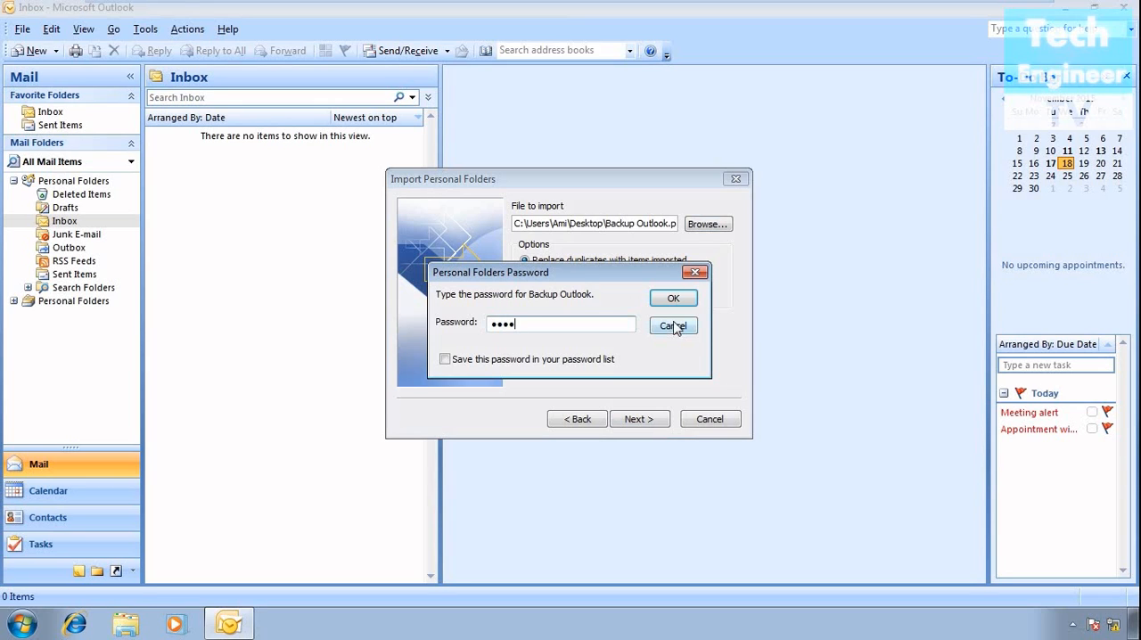
click(673, 301)
text(****)
click(675, 299)
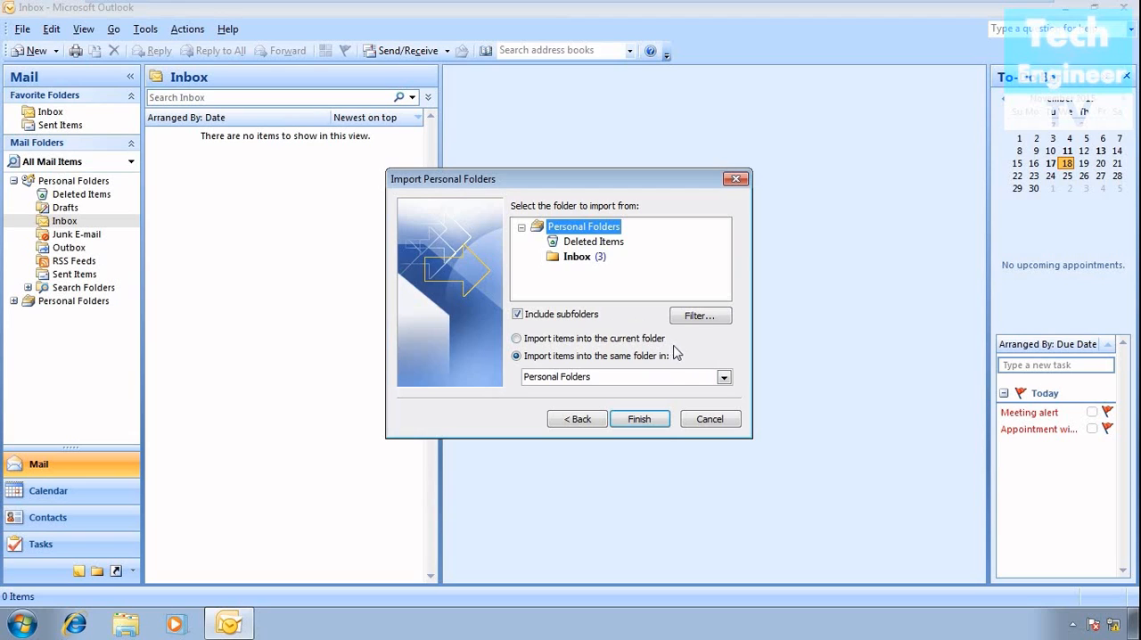
- Review the import filter criteria without setting any, and finish importing Personal Folders with subfolders into the same folder
click(720, 317)
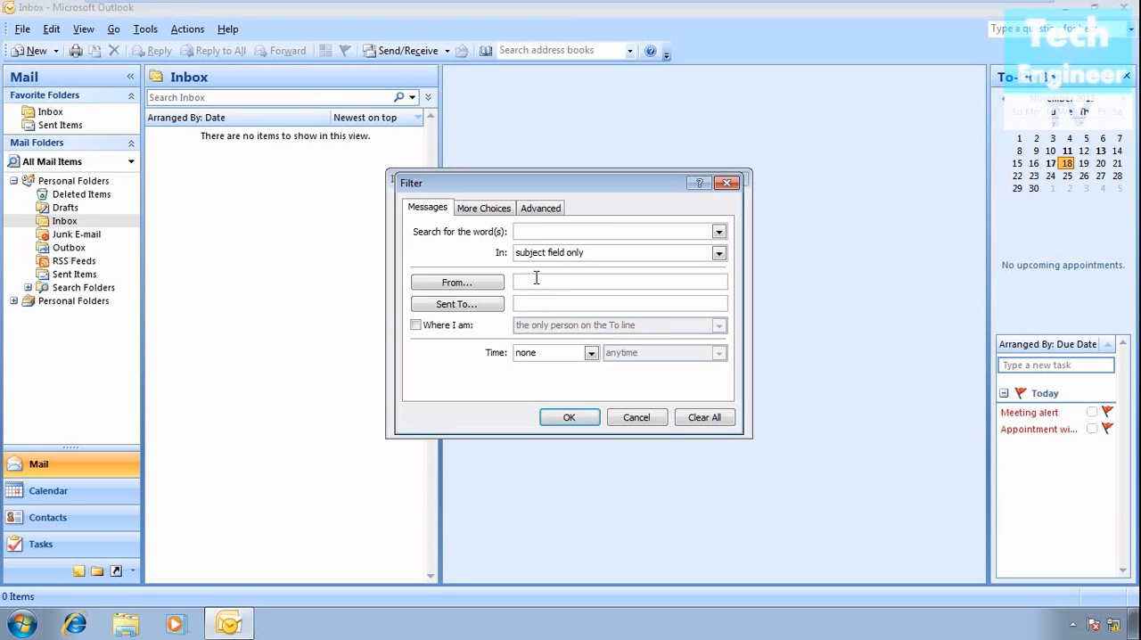
click(504, 213)
click(539, 209)
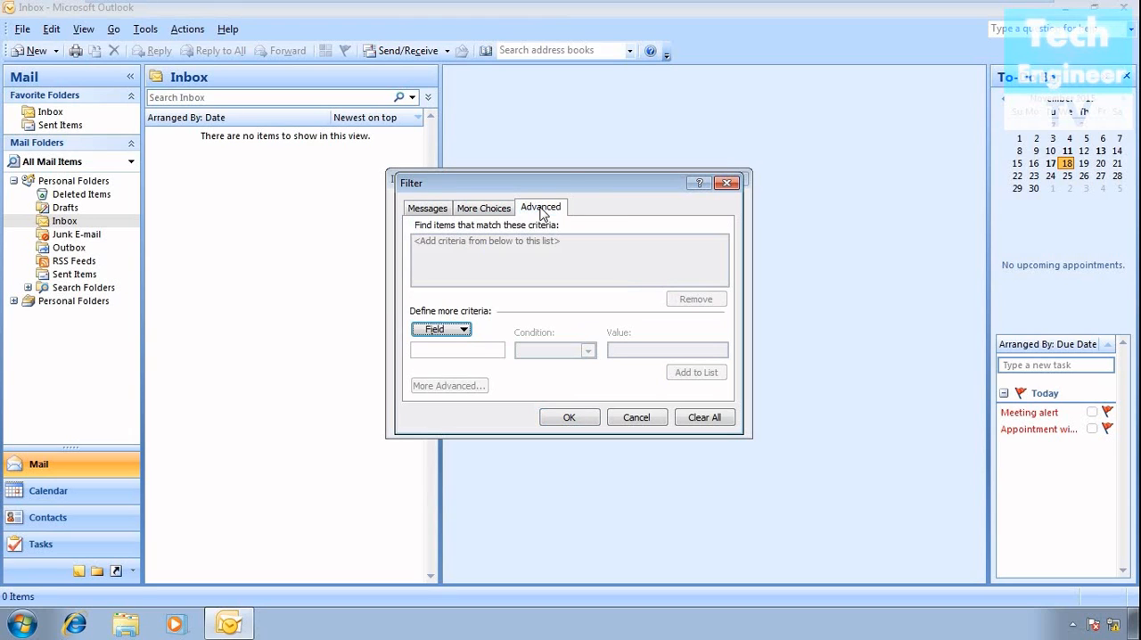
click(426, 208)
click(638, 419)
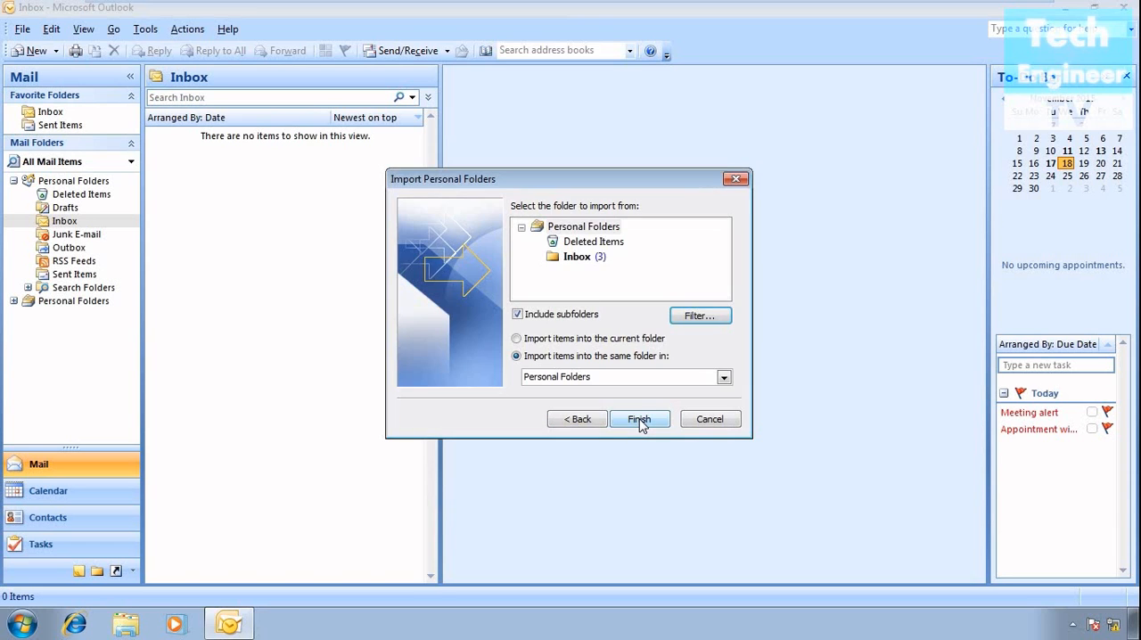
click(640, 420)
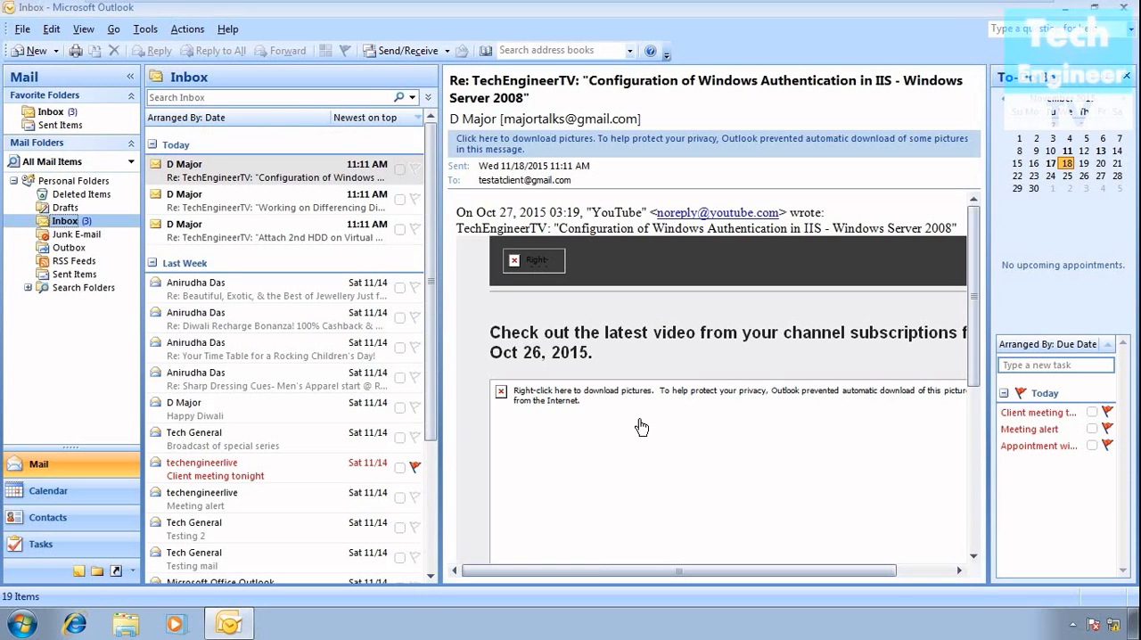
- Look through the imported mail in the Inbox
scroll(300, 387, down, 3)
scroll(301, 387, up, 3)
scroll(627, 416, down, 5)
scroll(626, 415, up, 2)
scroll(626, 415, up, 2)
scroll(627, 416, up, 2)
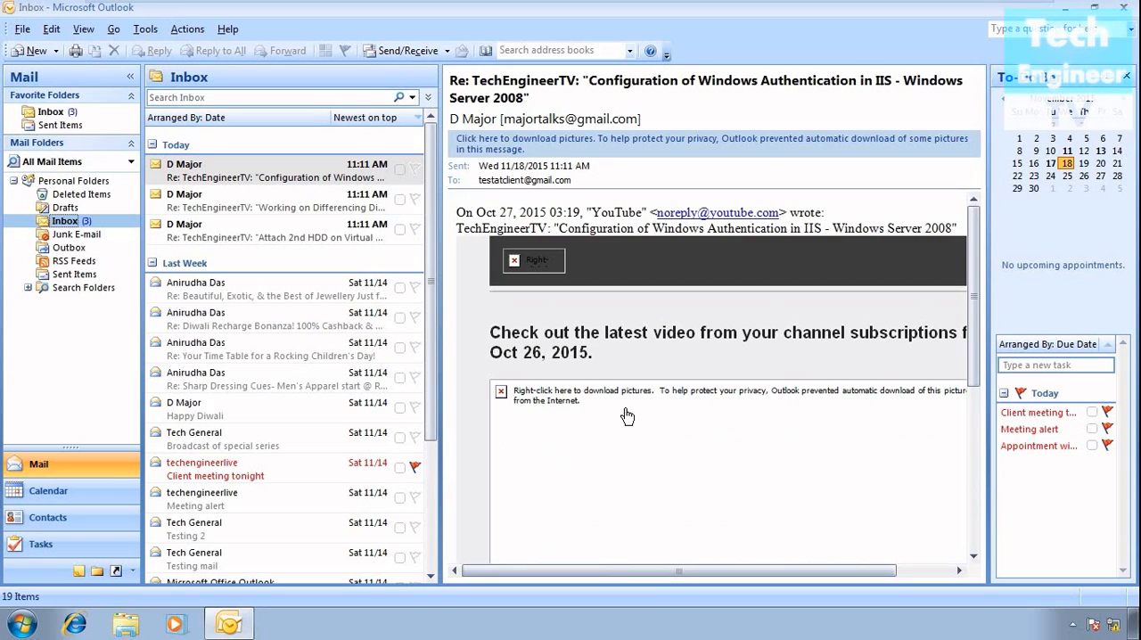